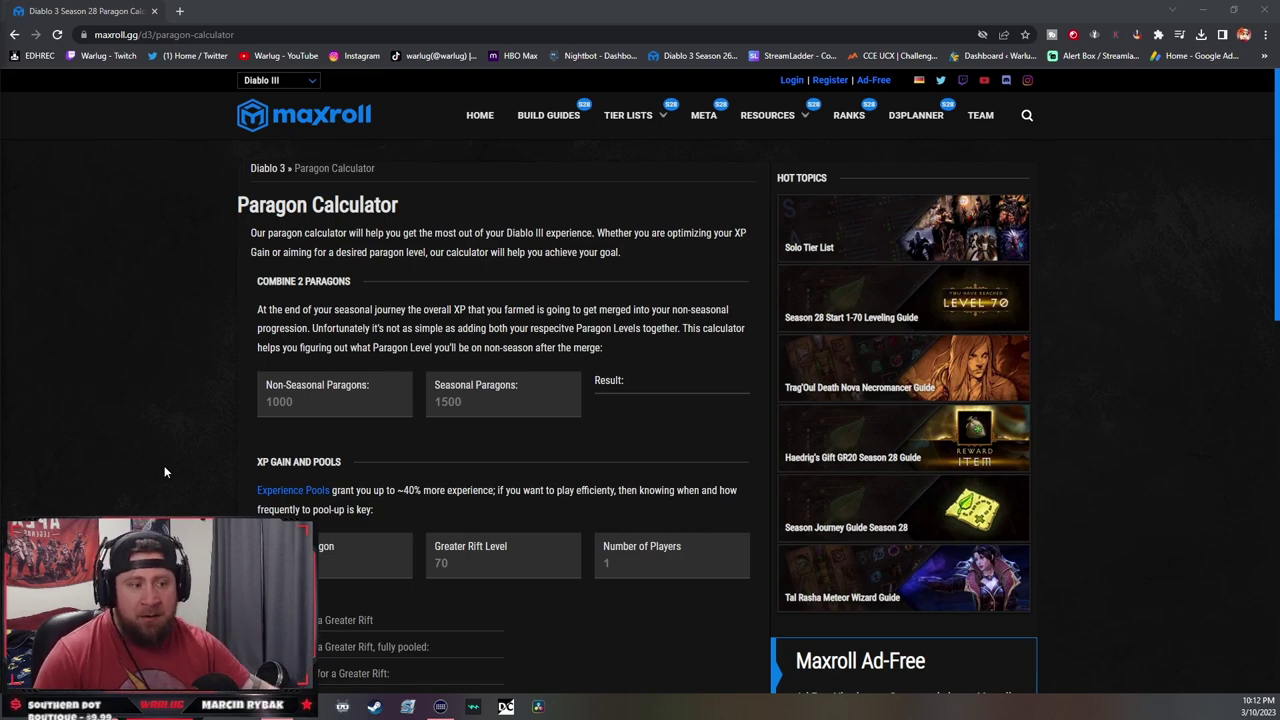
In the Reach Your Goal calculator, set the current paragon to 1072 and the desired paragon to 2500
scroll(375, 449, "down", 1)
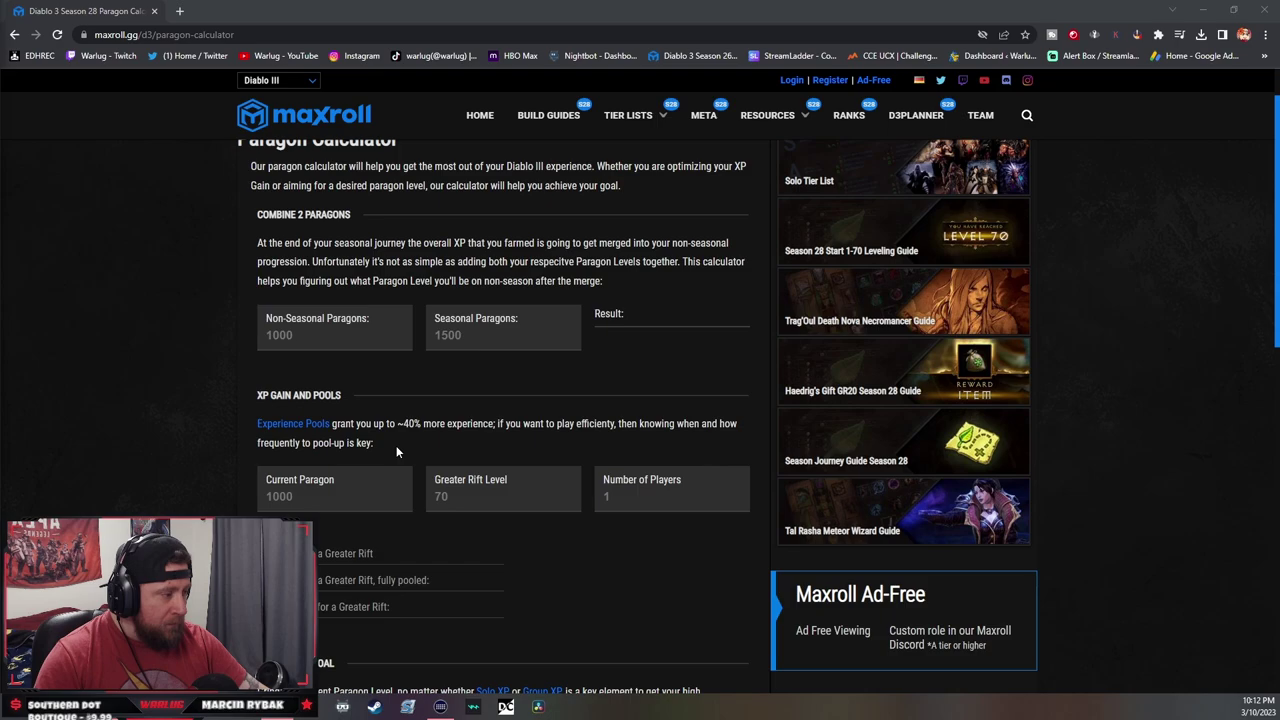
scroll(396, 452, "down", 1)
left_click(338, 430)
scroll(406, 522, "down", 2)
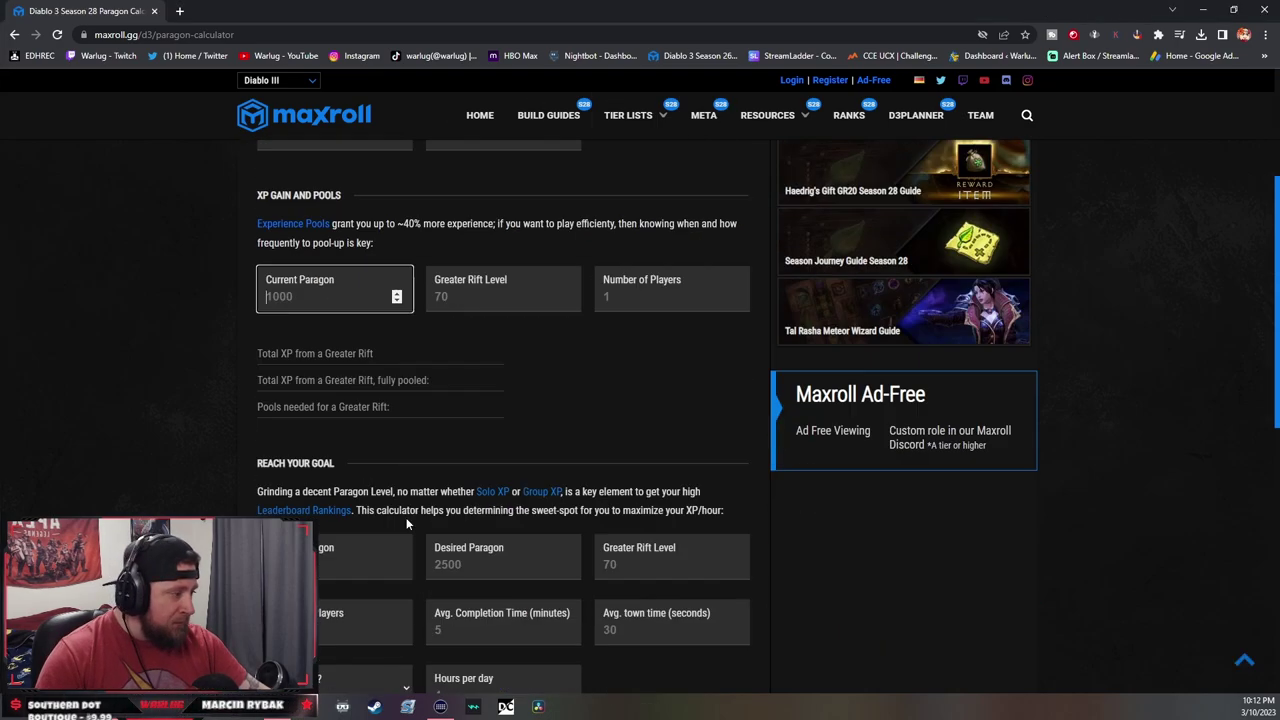
scroll(406, 522, "down", 4)
left_click(320, 298)
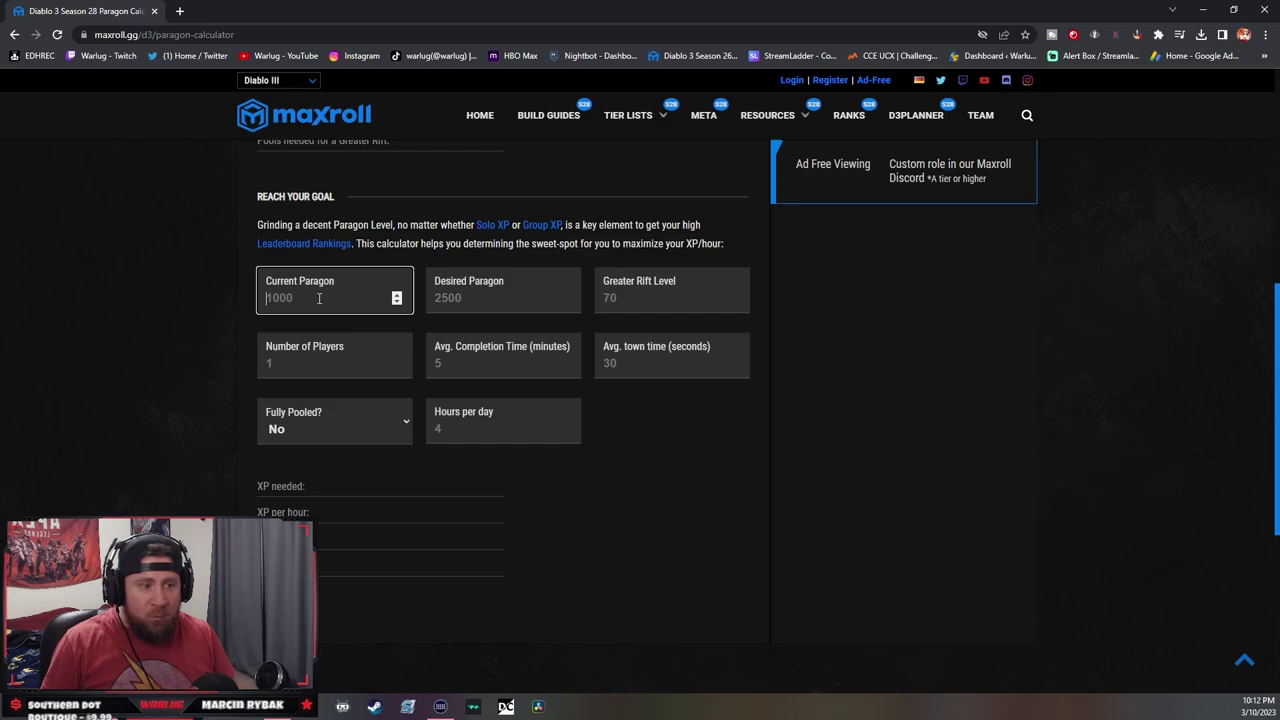
type("1")
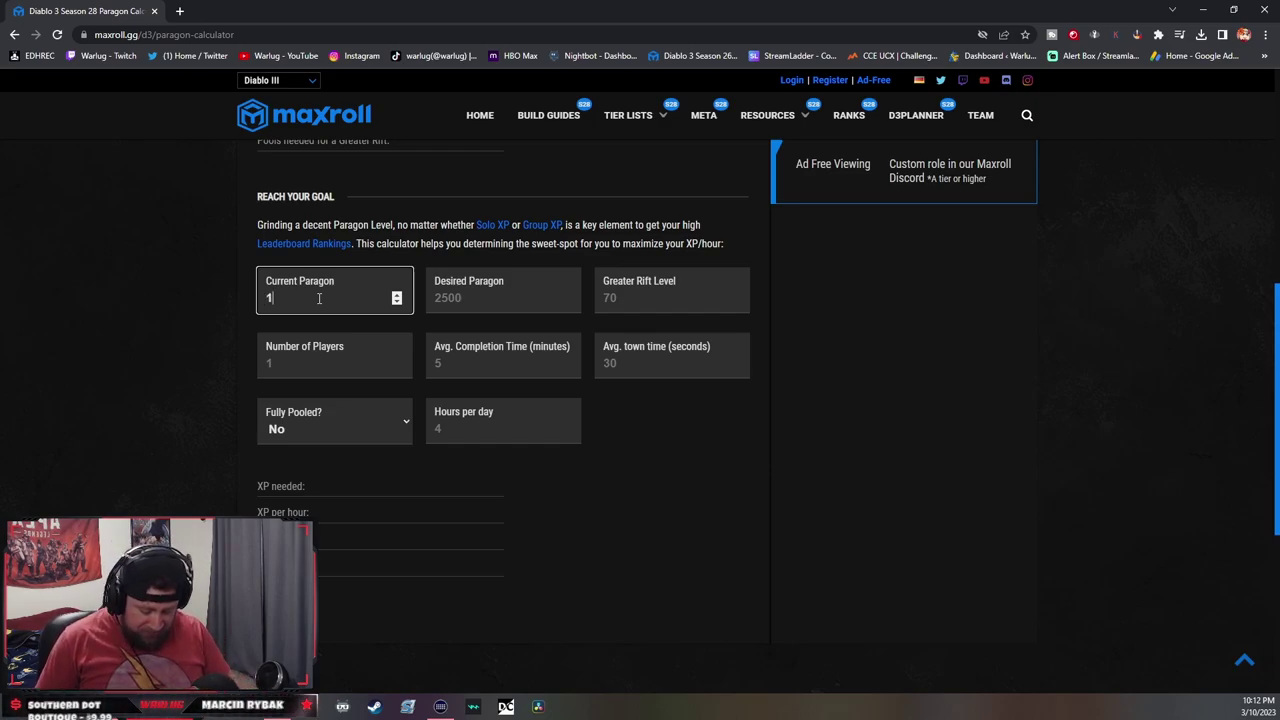
type("072")
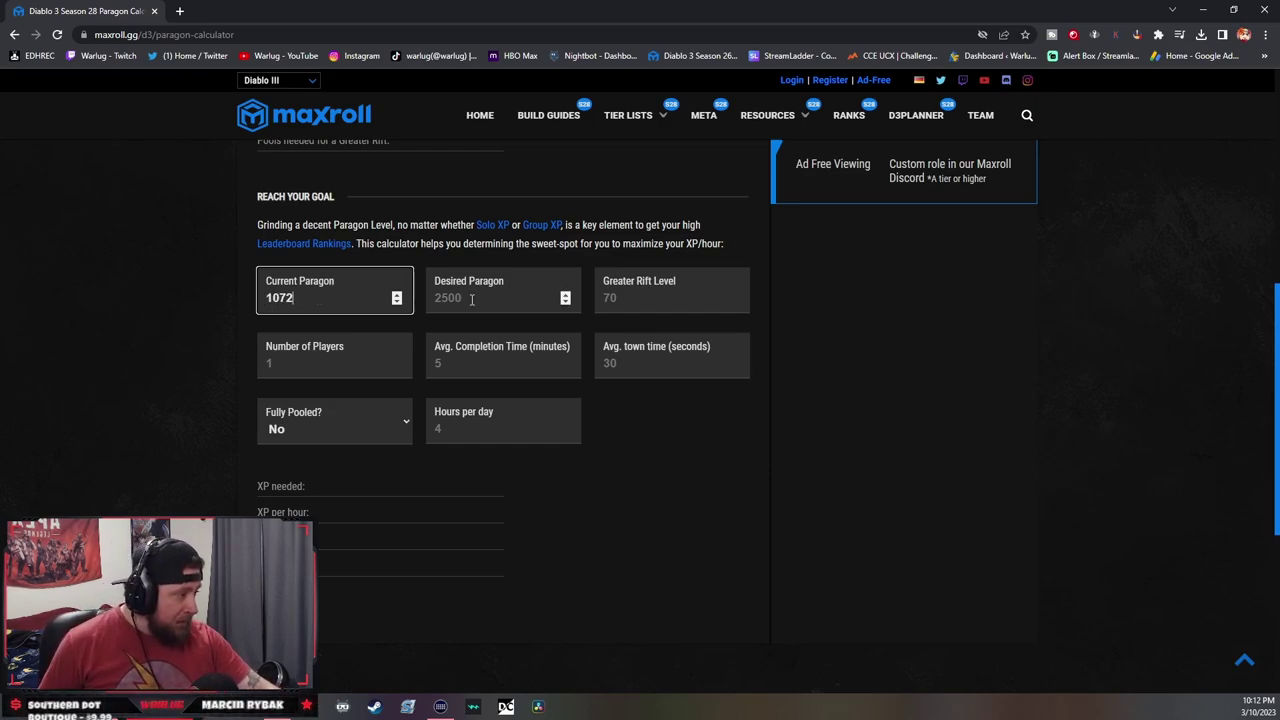
left_click(474, 298)
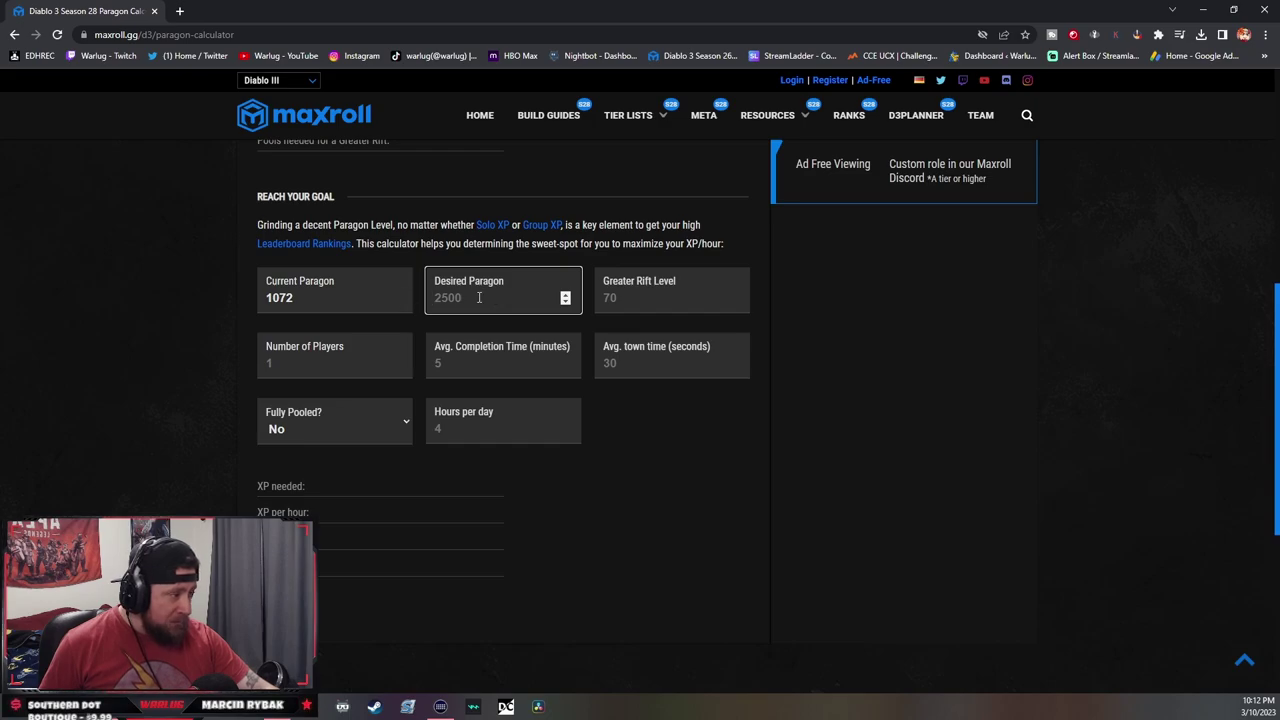
type("2500")
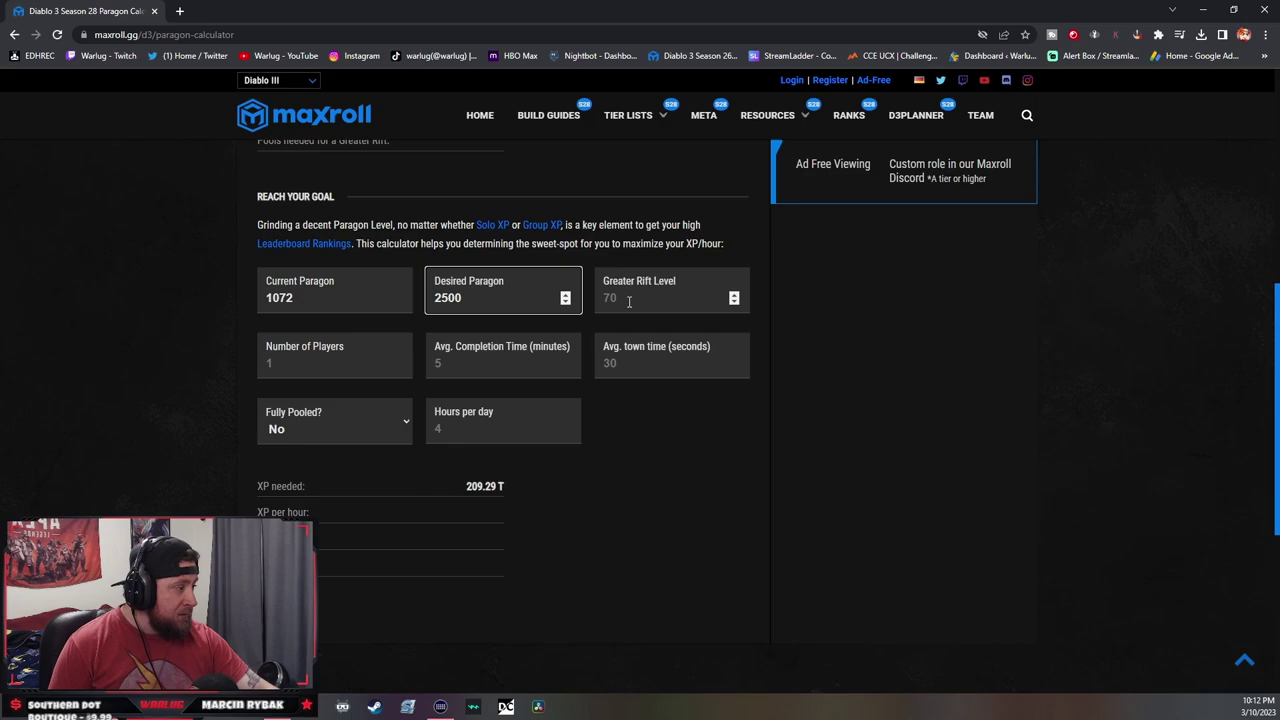
Set the goal calculator's greater rift level to 90 and the number of players to 1
left_click(734, 298)
type("3")
scroll(734, 298, "up", 19)
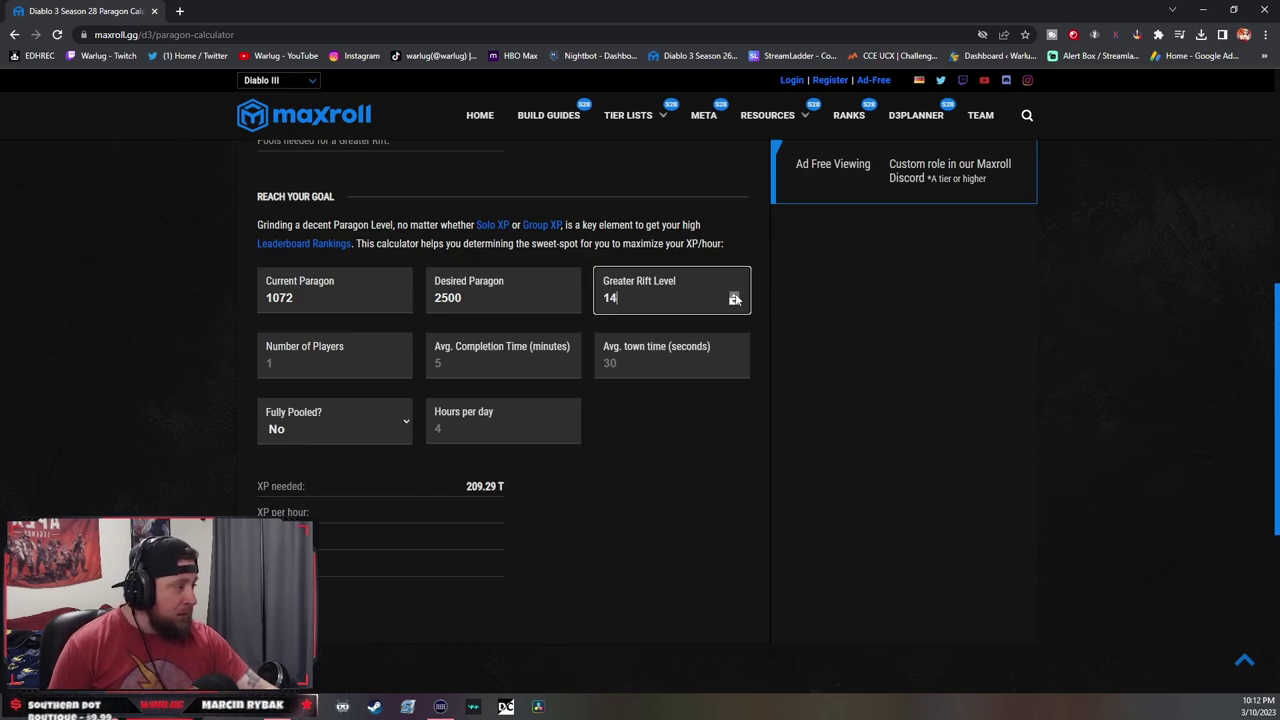
scroll(734, 298, "down", 2)
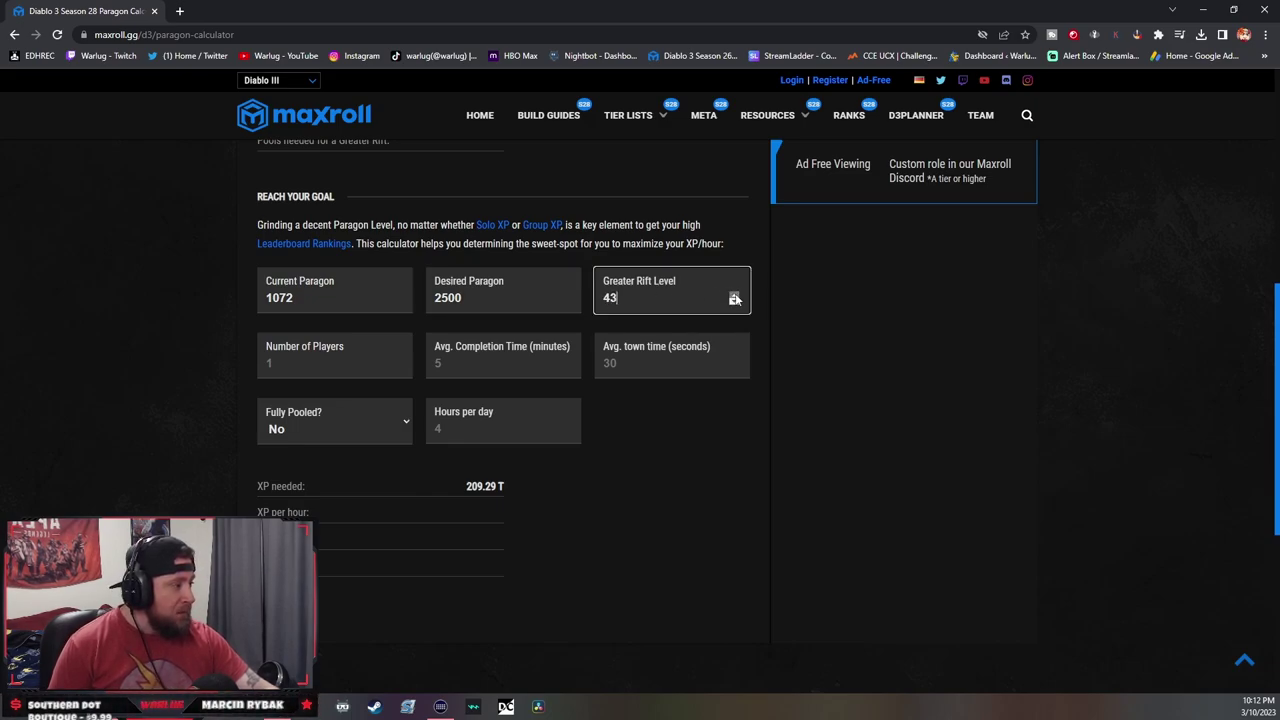
scroll(734, 298, "up", 20)
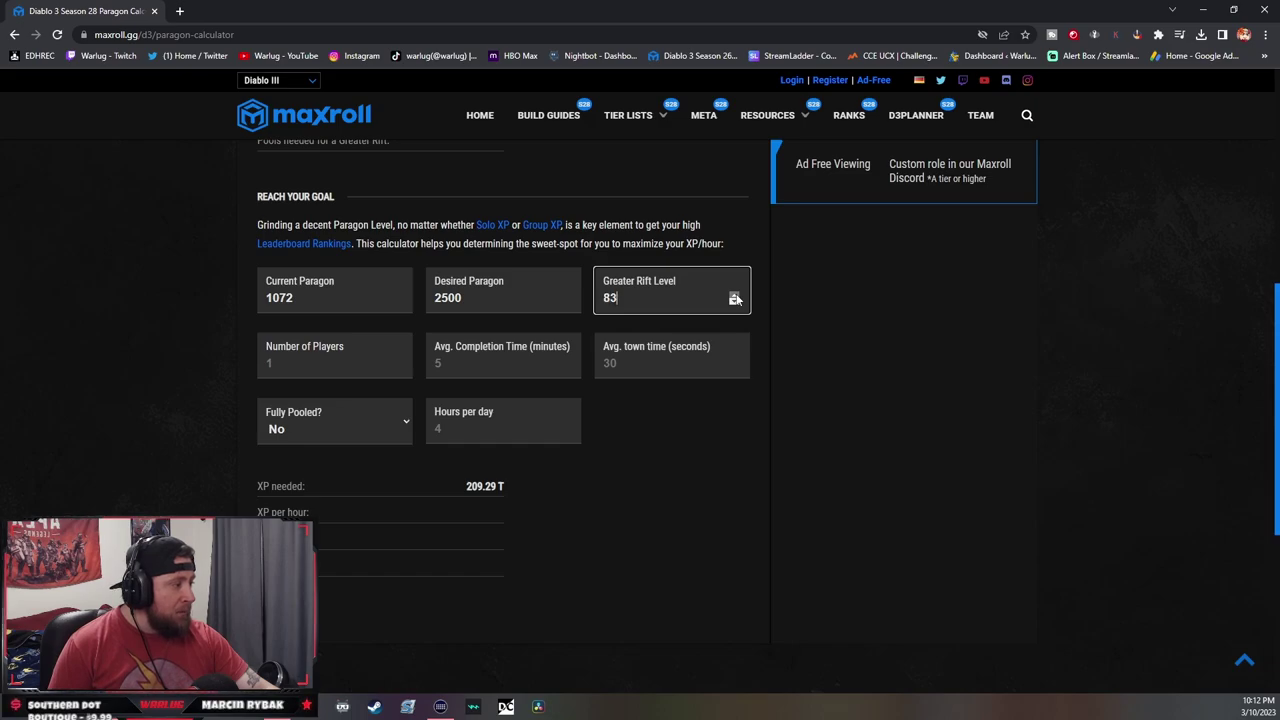
scroll(734, 298, "down", 1)
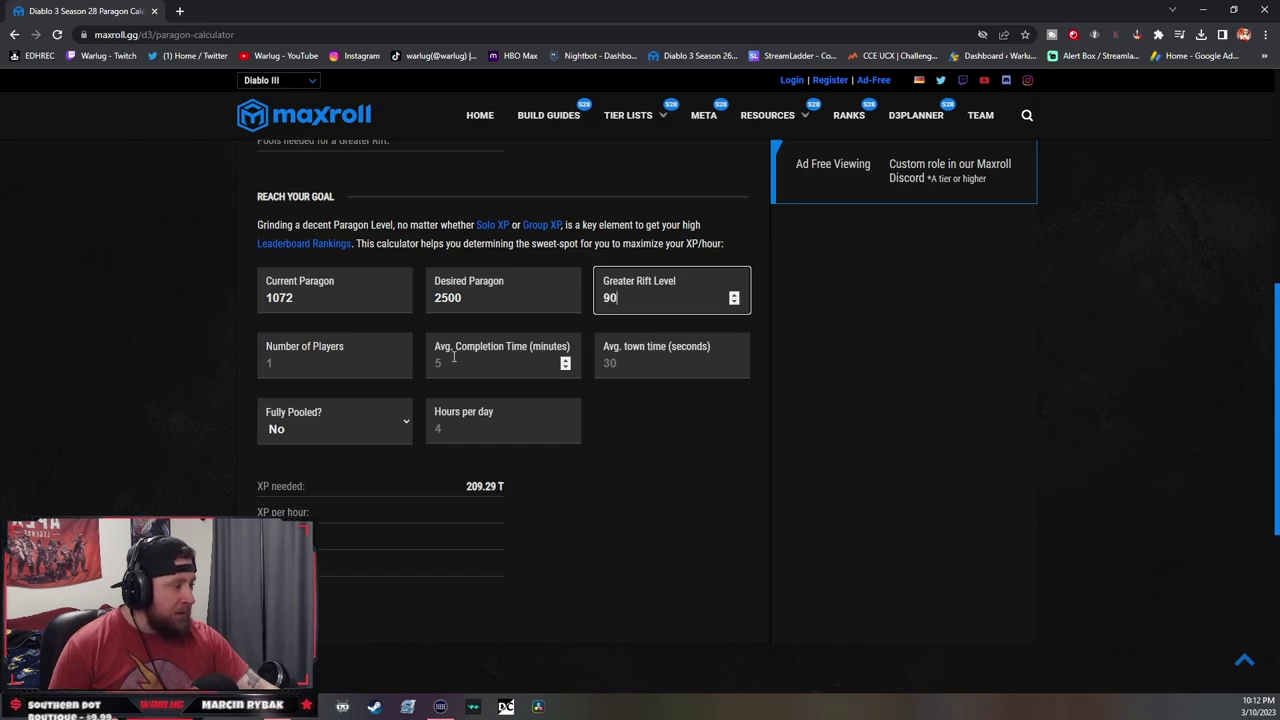
left_click(348, 370)
type("1")
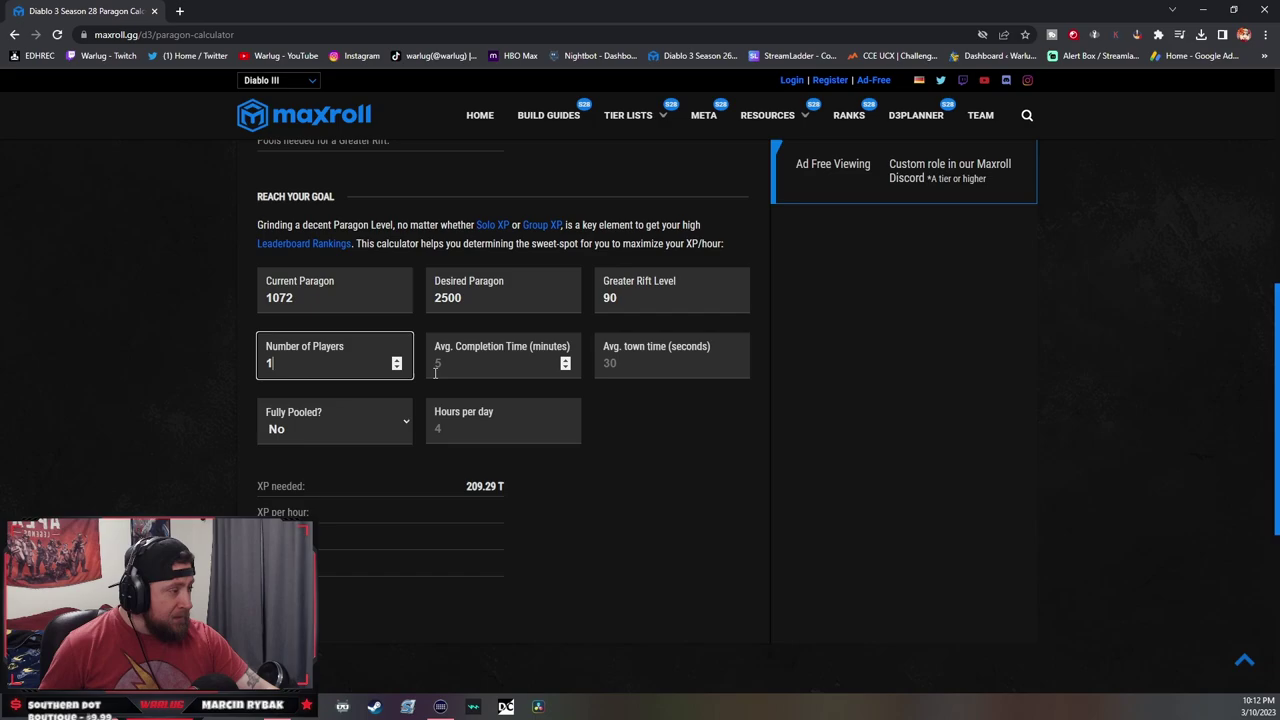
Set the average completion time to 2 minutes and the average town time to 20 seconds
left_click(474, 369)
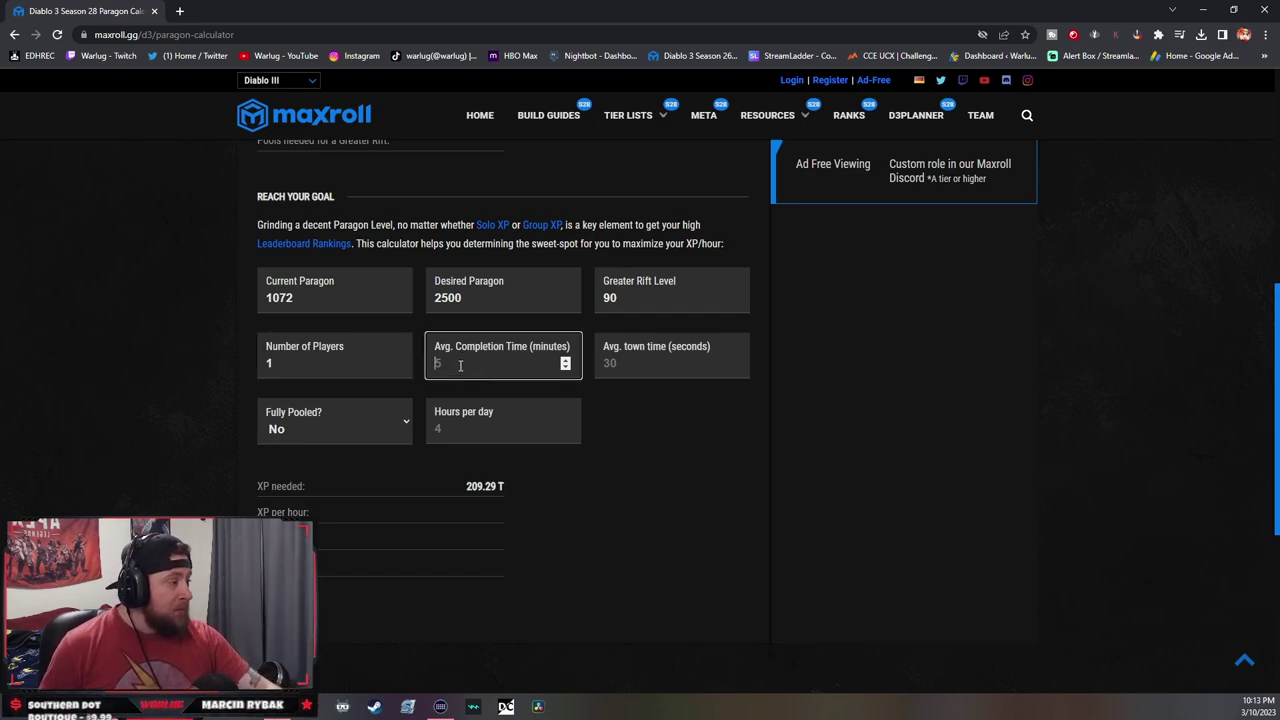
type("2")
left_click(598, 420)
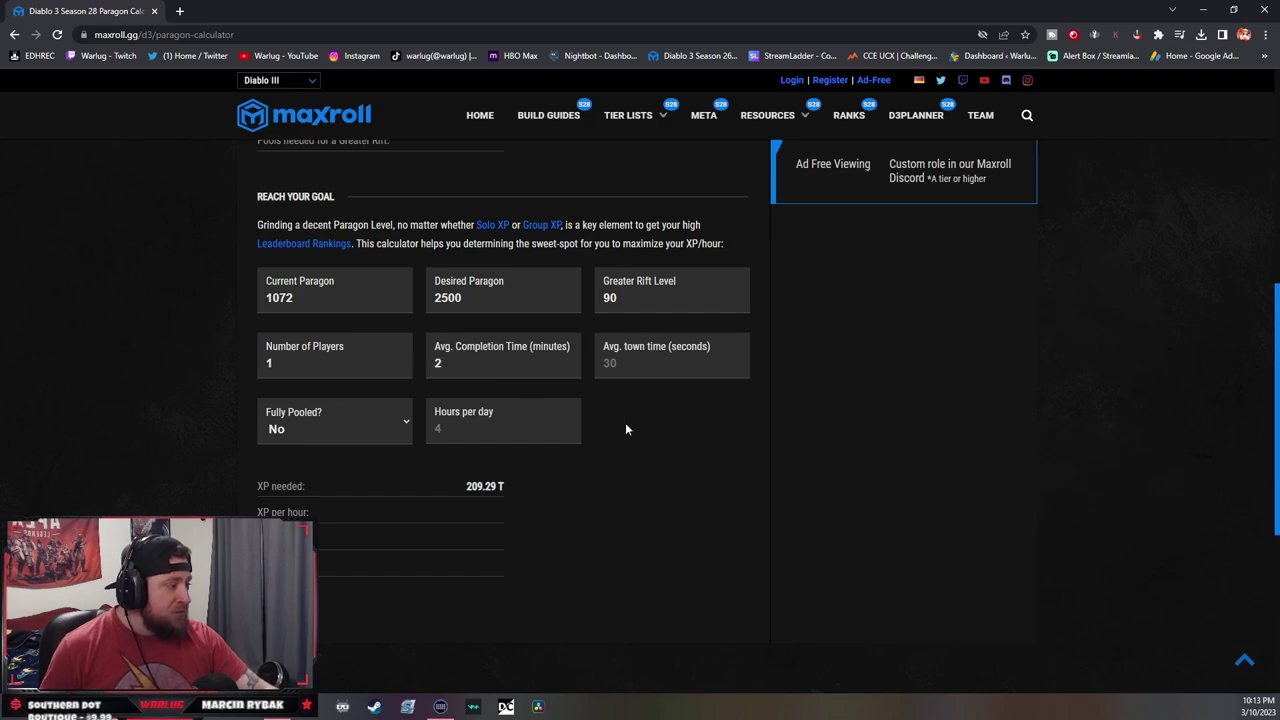
left_click(629, 370)
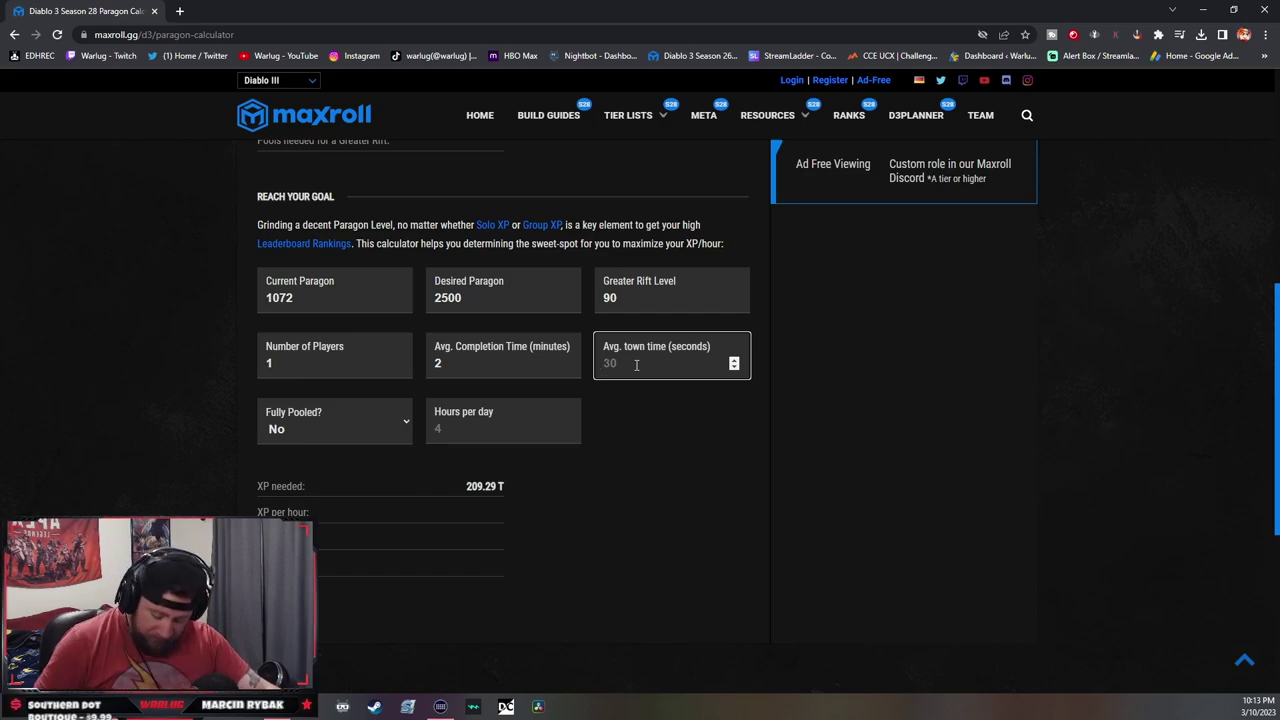
type("20")
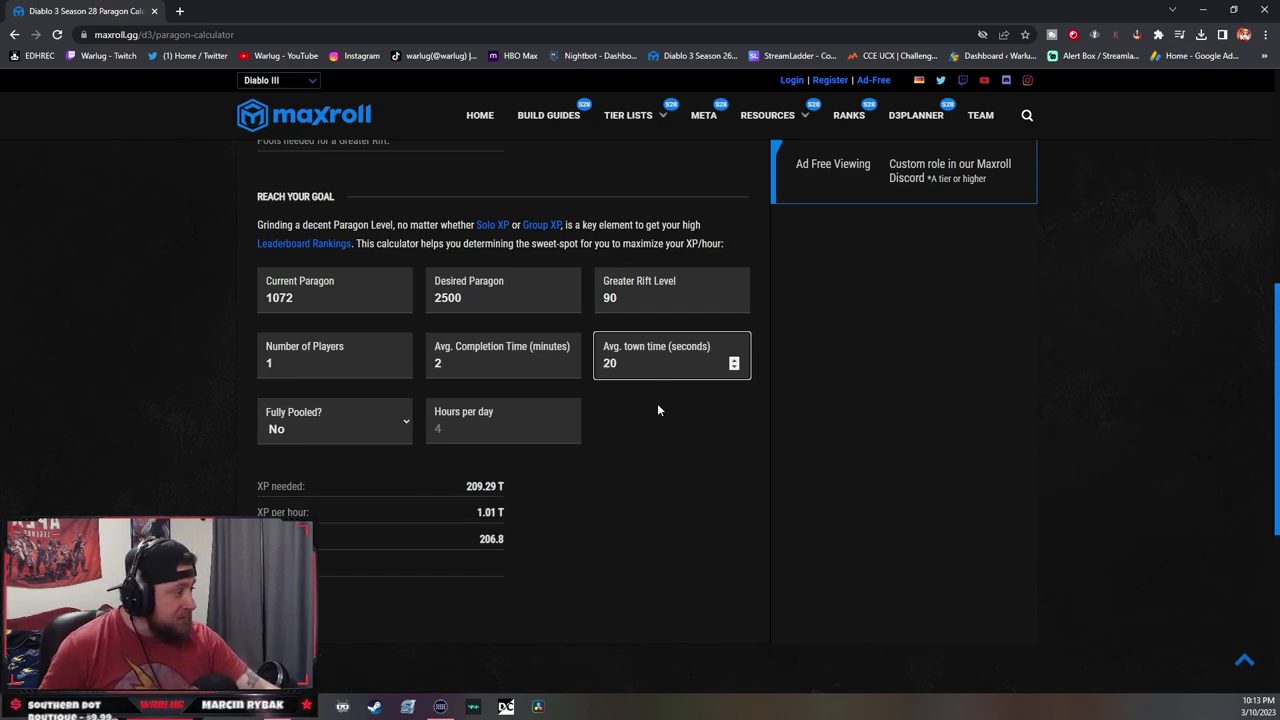
left_click(658, 406)
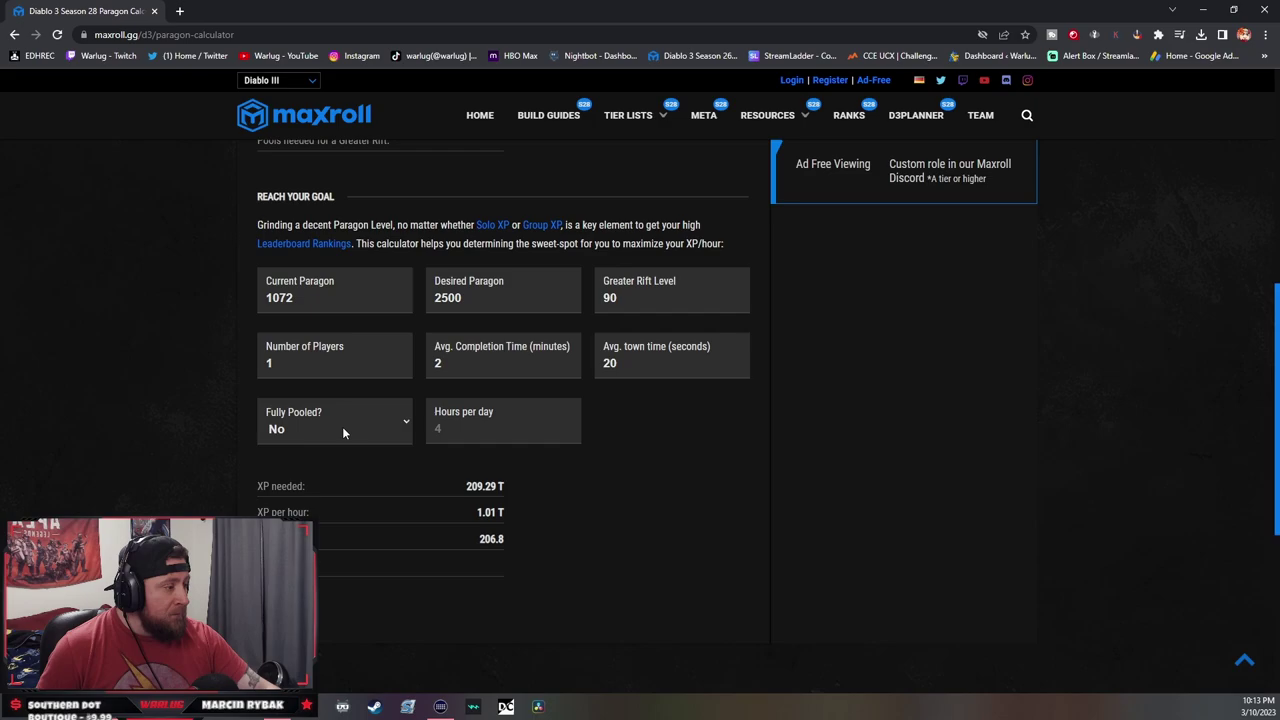
Set Fully Pooled to Yes and the playing time to 3 hours per day
left_click(377, 431)
left_click(305, 466)
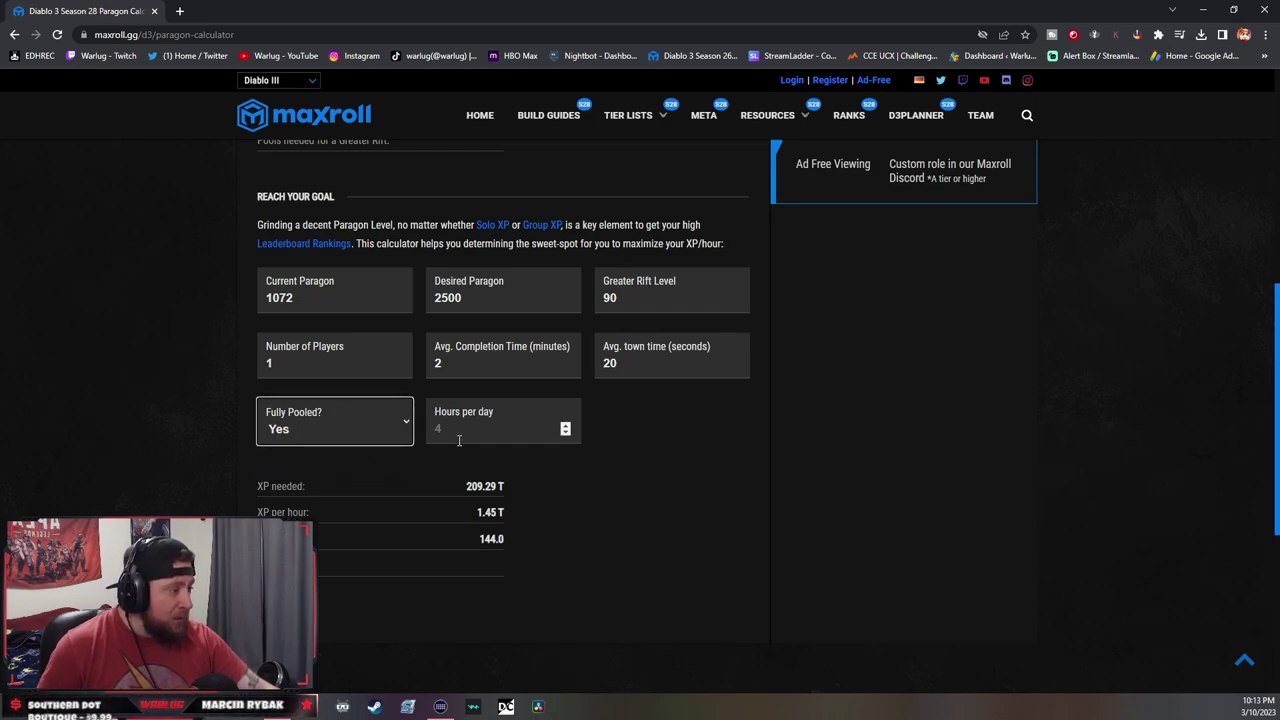
left_click(488, 432)
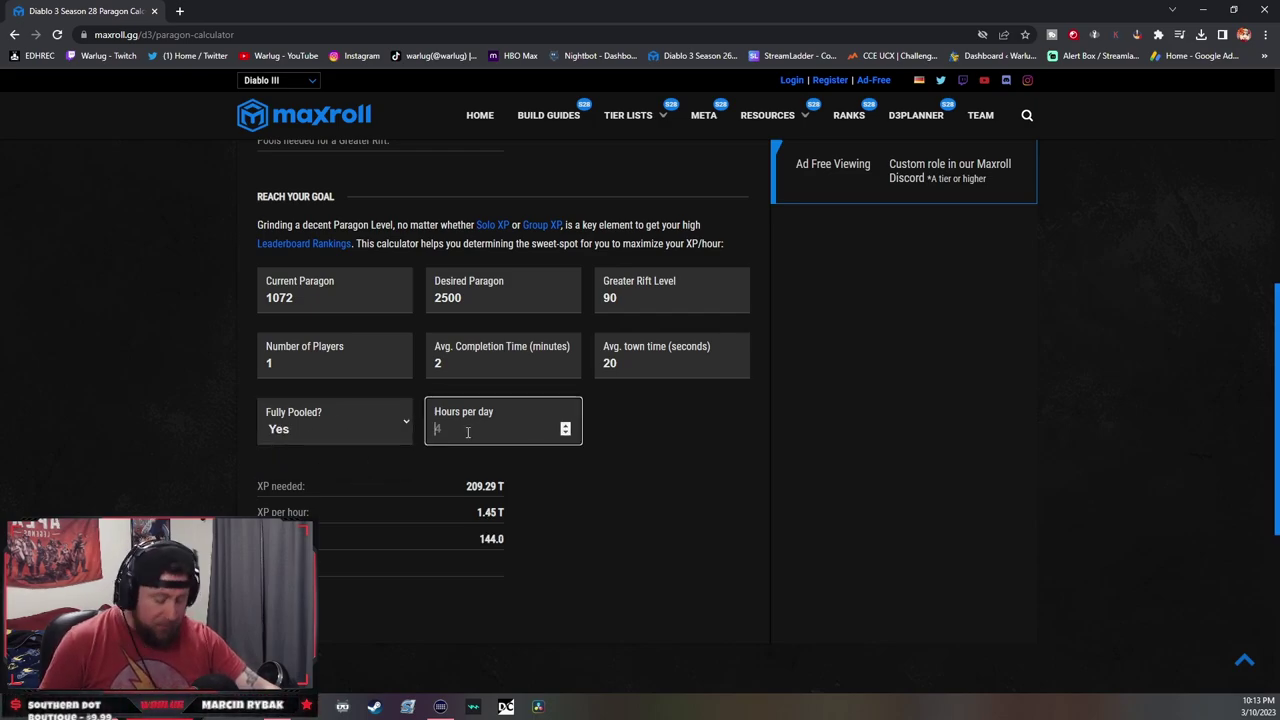
type("3")
left_click(592, 484)
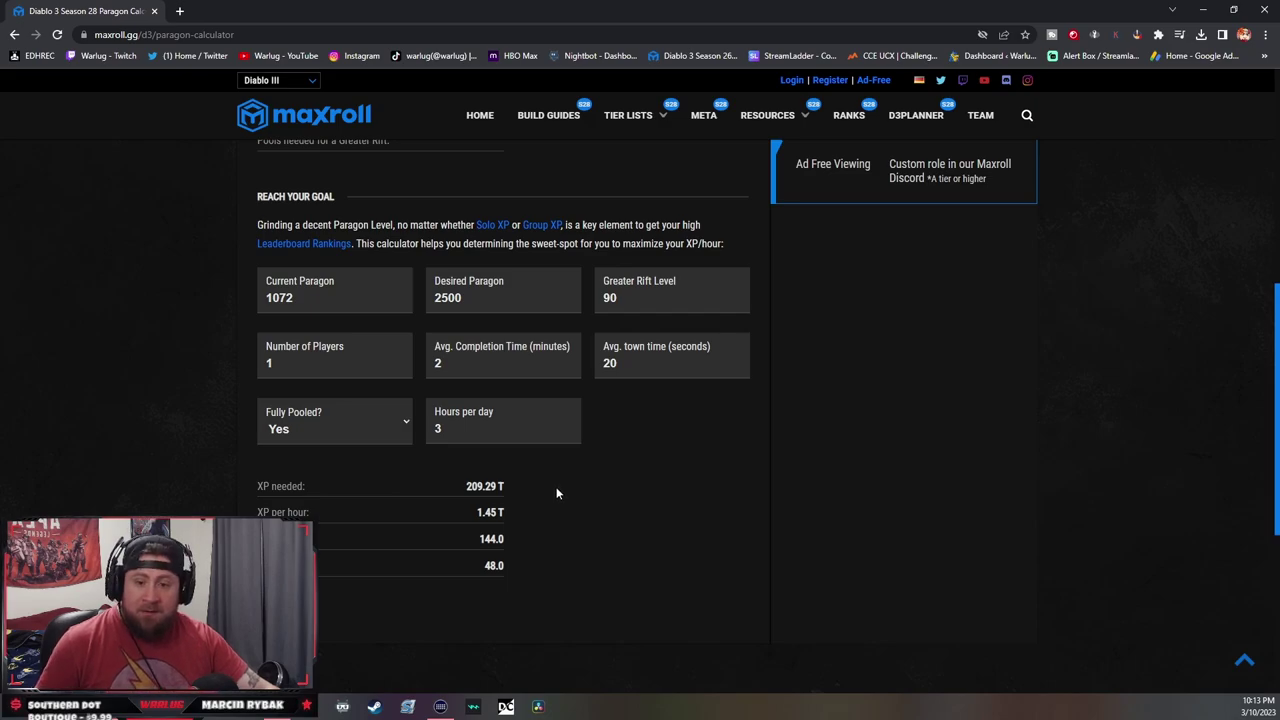
Review the goal results and check the days needed with an average completion time of 1.5 minutes
scroll(557, 492, "down", 1)
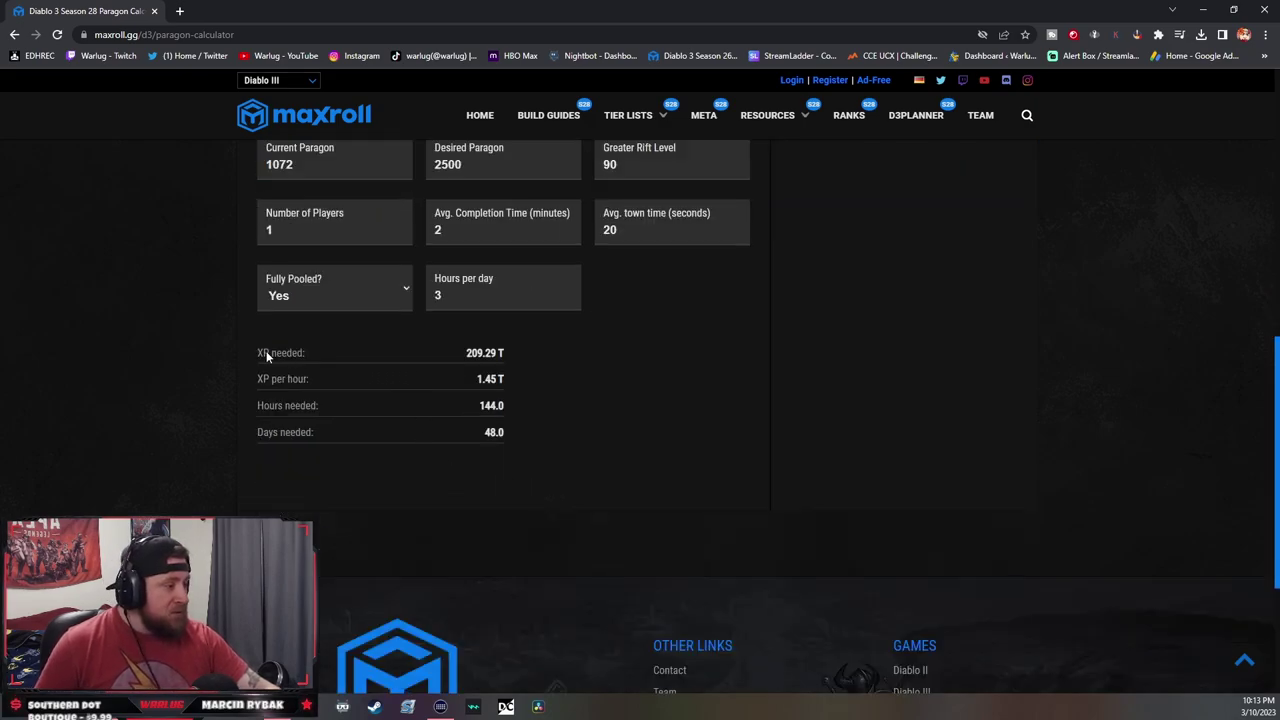
left_click(512, 352)
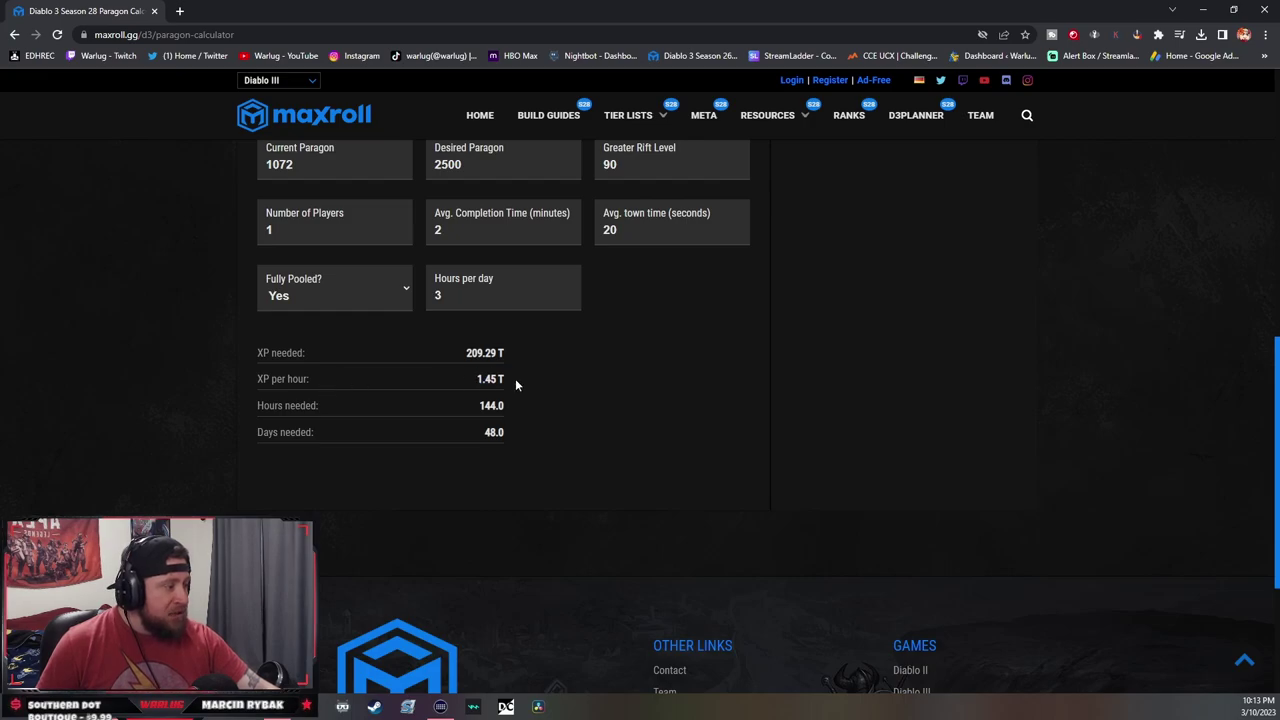
mouse_move(515, 378)
left_mouse_down()
mouse_move(476, 379)
mouse_move(505, 380)
left_mouse_up()
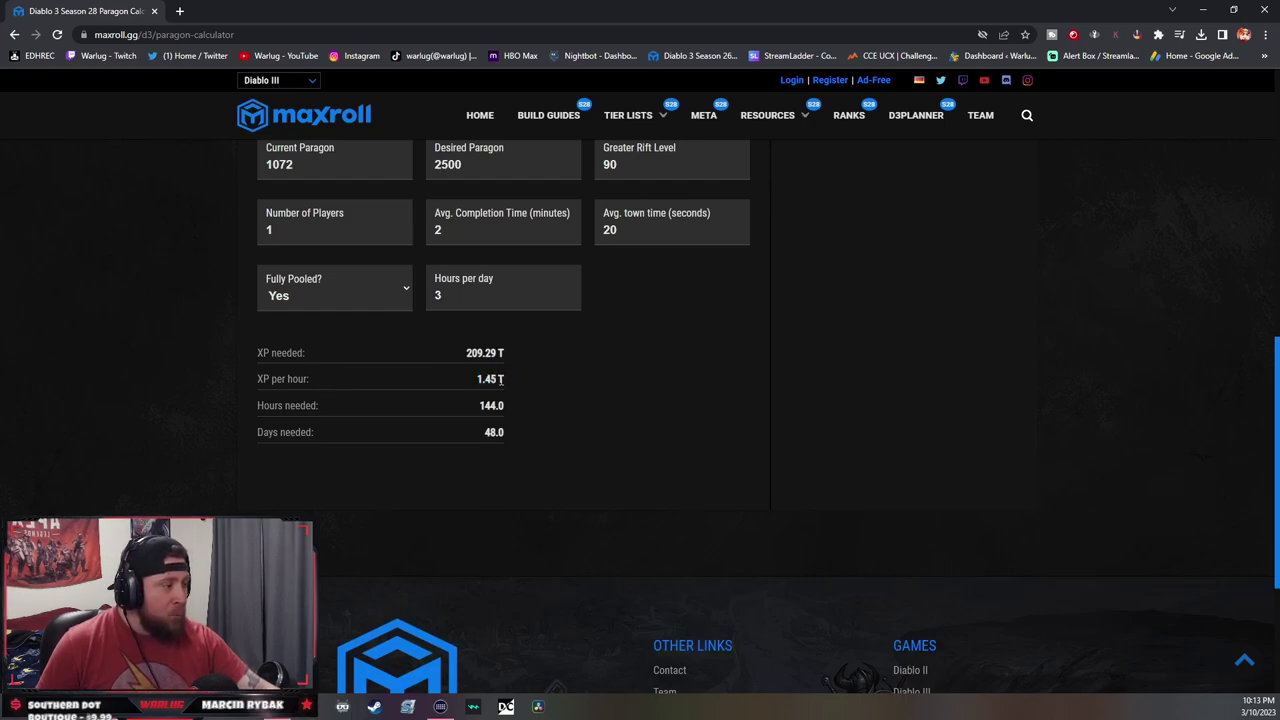
left_click_drag(459, 408, 485, 404)
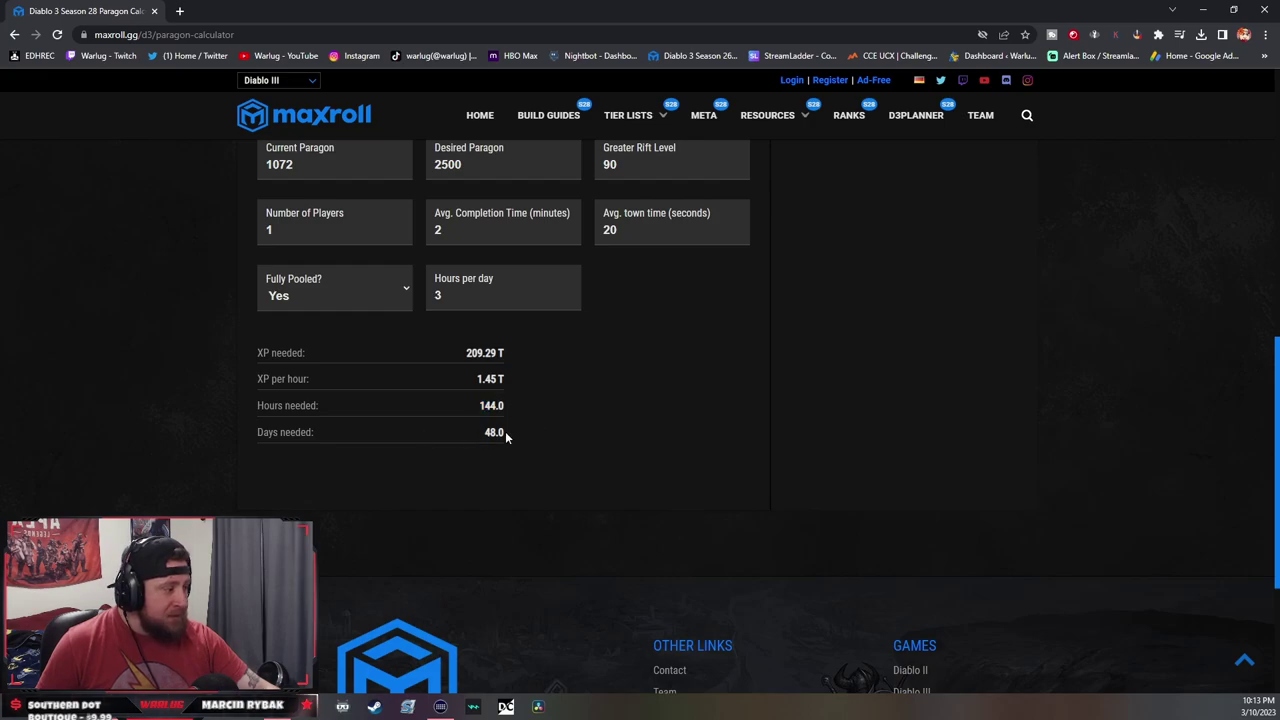
scroll(536, 438, "up", 1)
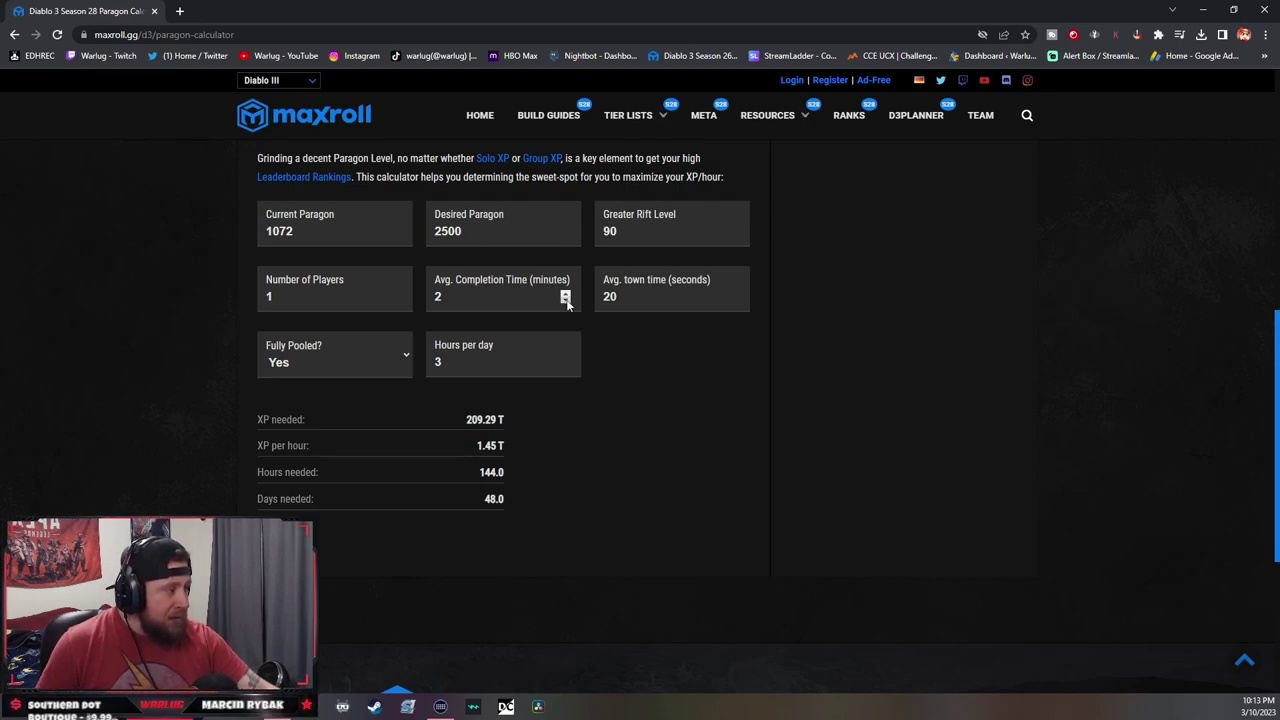
left_click(513, 299)
key("BackSpace")
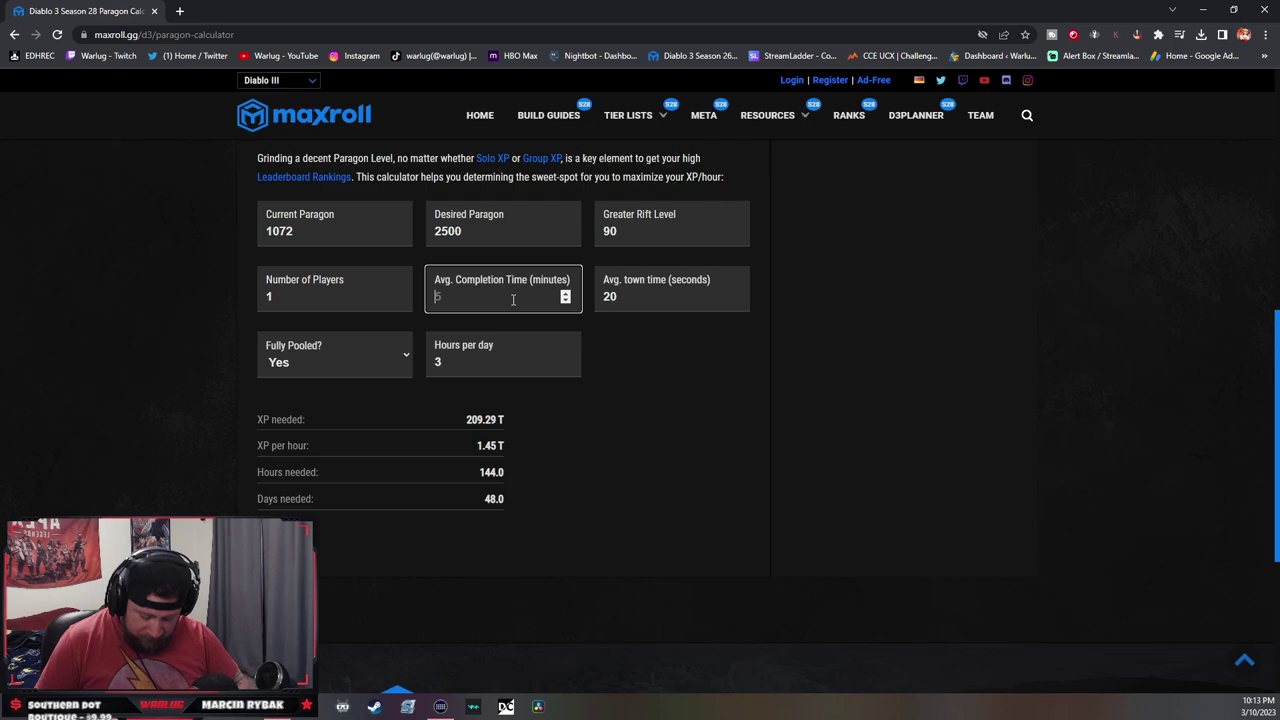
type("1.5")
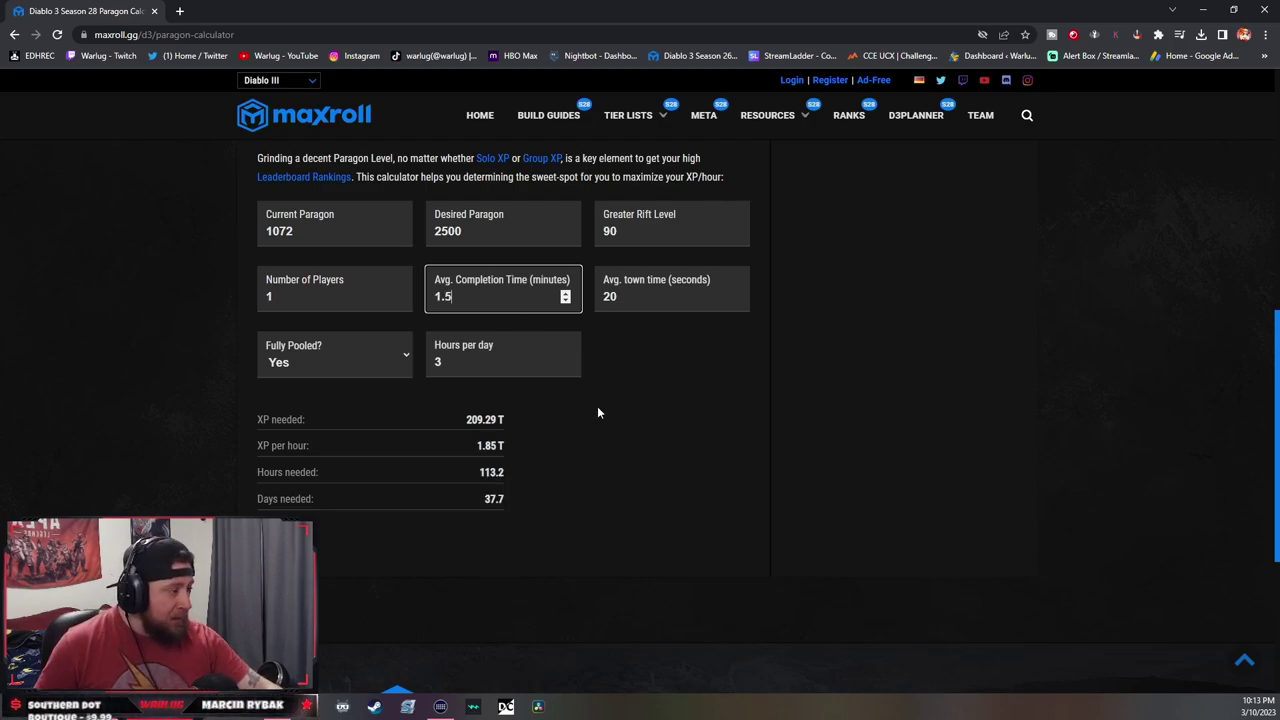
left_click(597, 406)
double_click(500, 499)
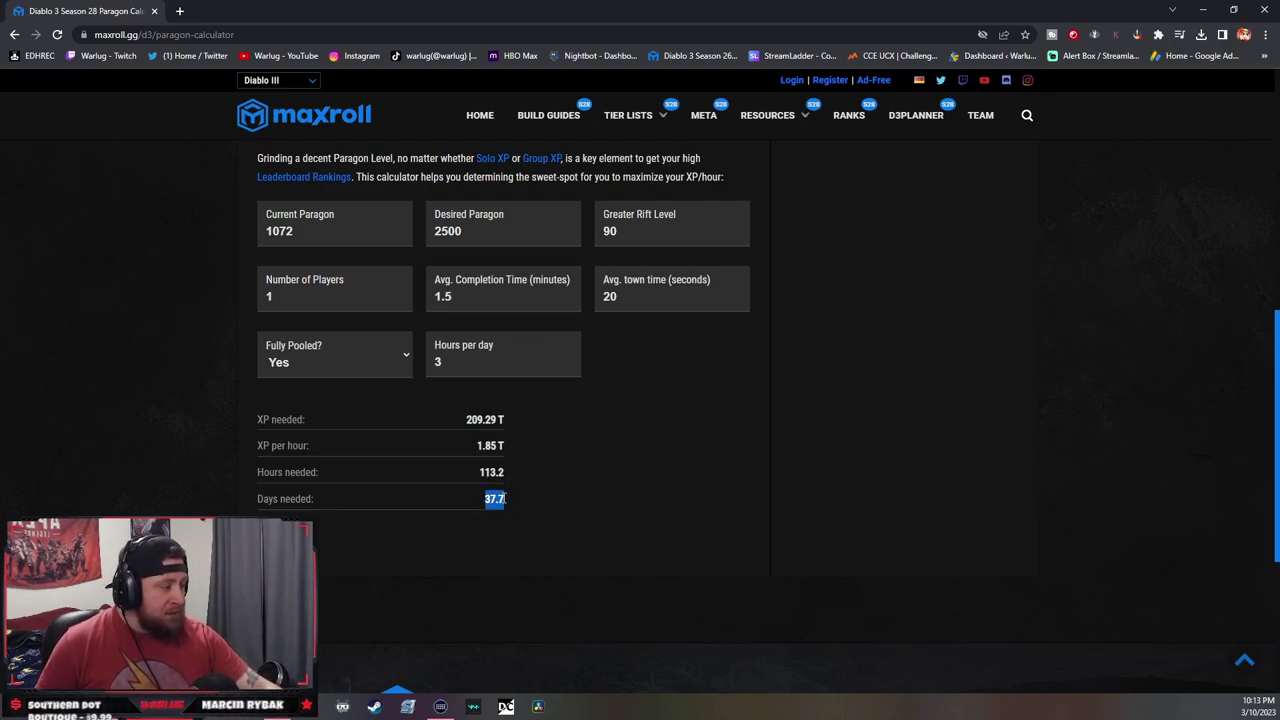
left_click(540, 495)
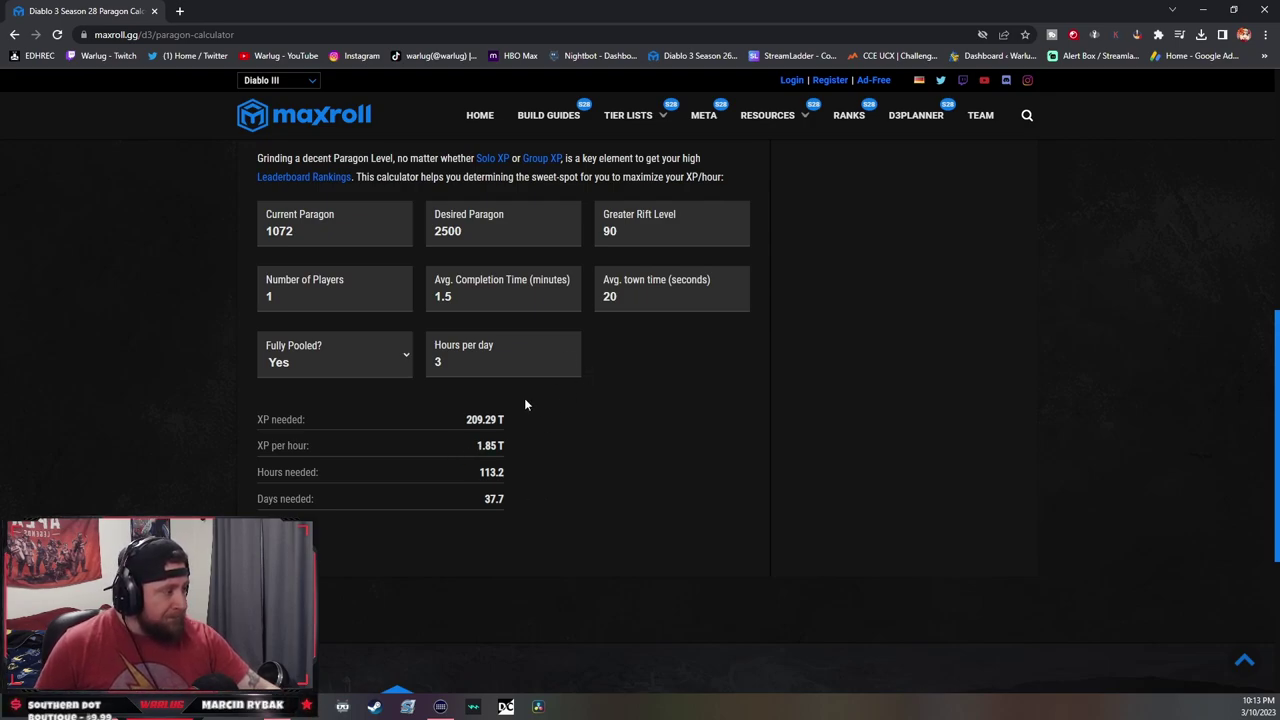
Return the average completion time to 2 minutes and check the XP per hour
left_click(566, 295)
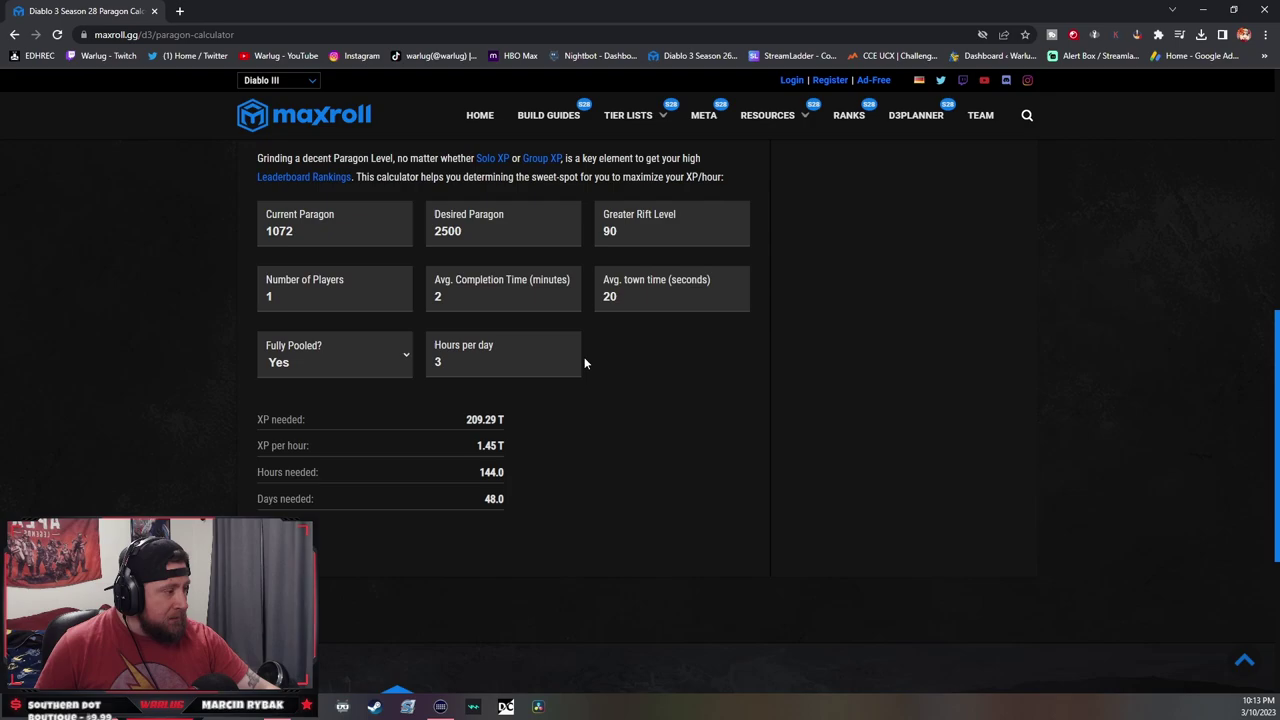
left_click_drag(477, 445, 502, 443)
left_click(507, 447)
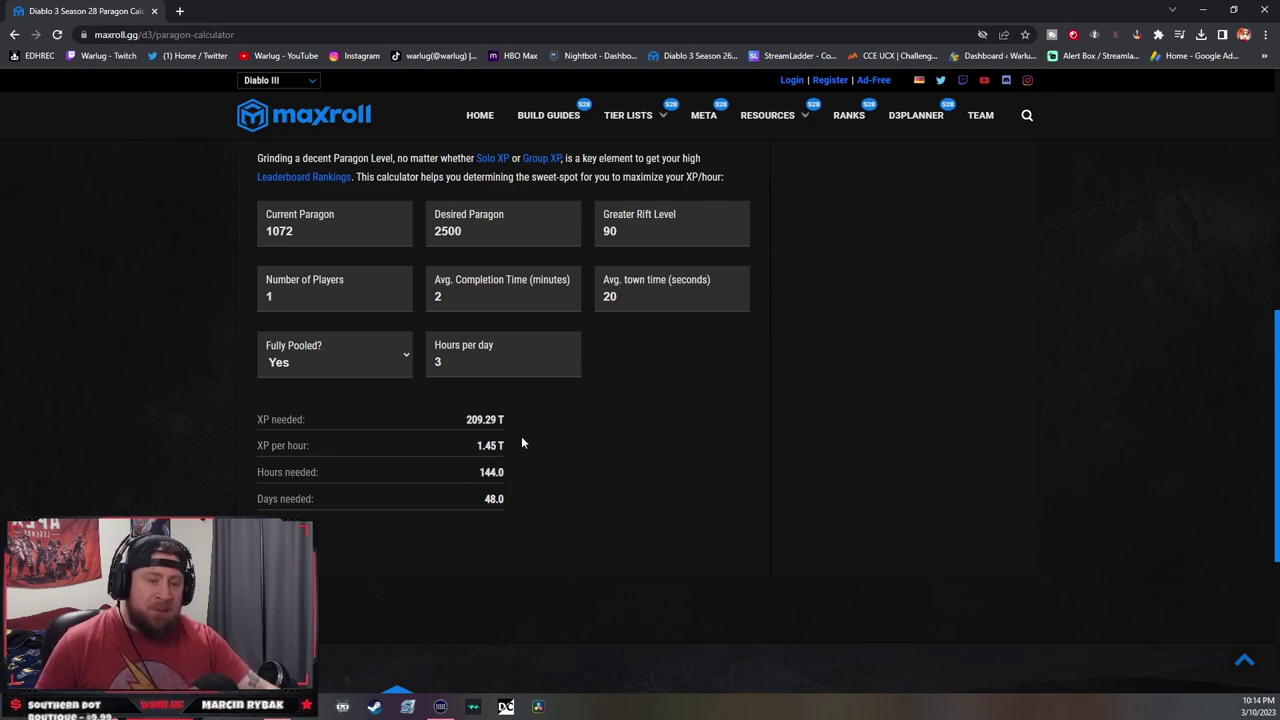
Raise the goal calculator's greater rift level to 95
left_click(733, 228)
left_click(733, 228)
left_click(733, 228)
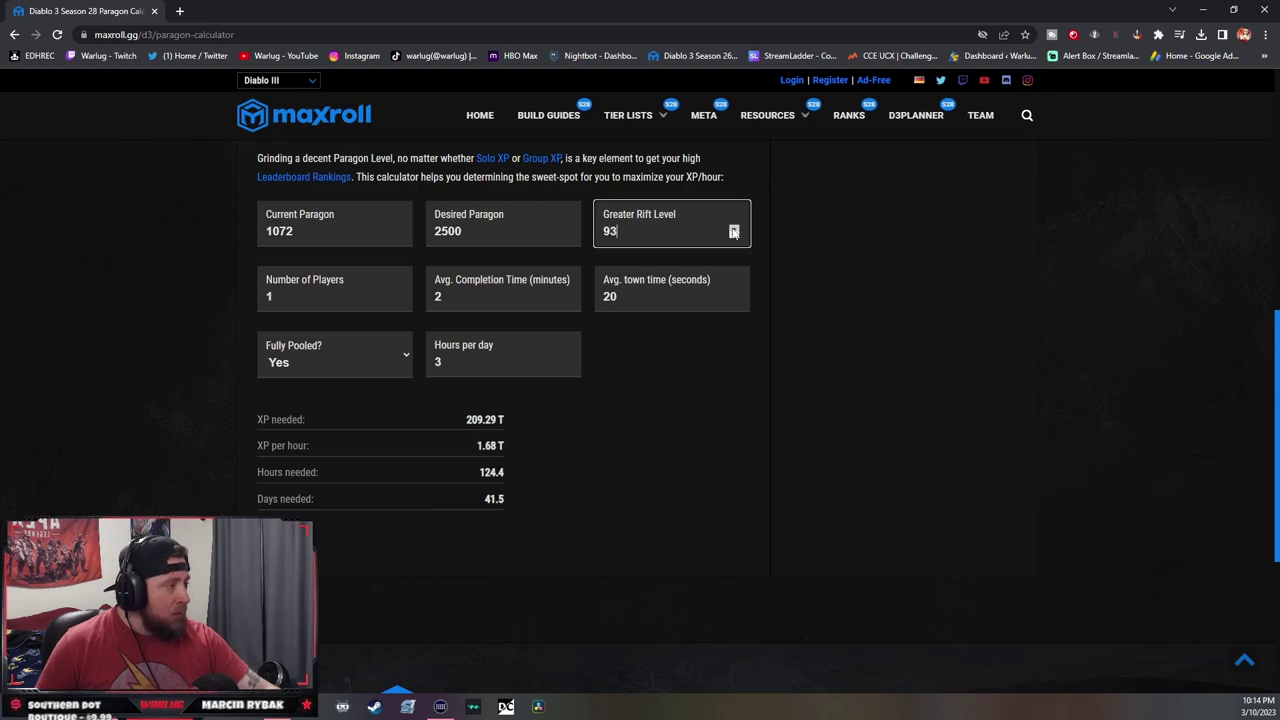
left_click(733, 229)
left_click(733, 229)
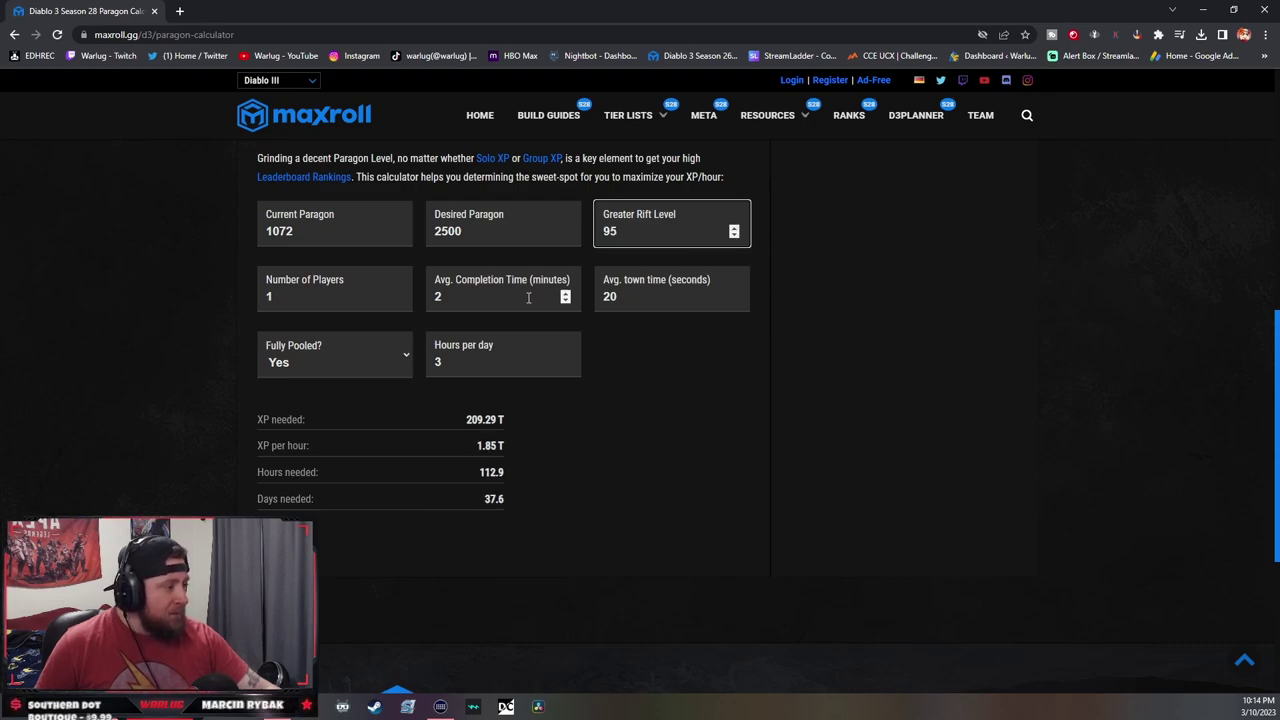
Set the average completion time to 1.5 minutes for the level 95 greater rift
left_click(488, 292)
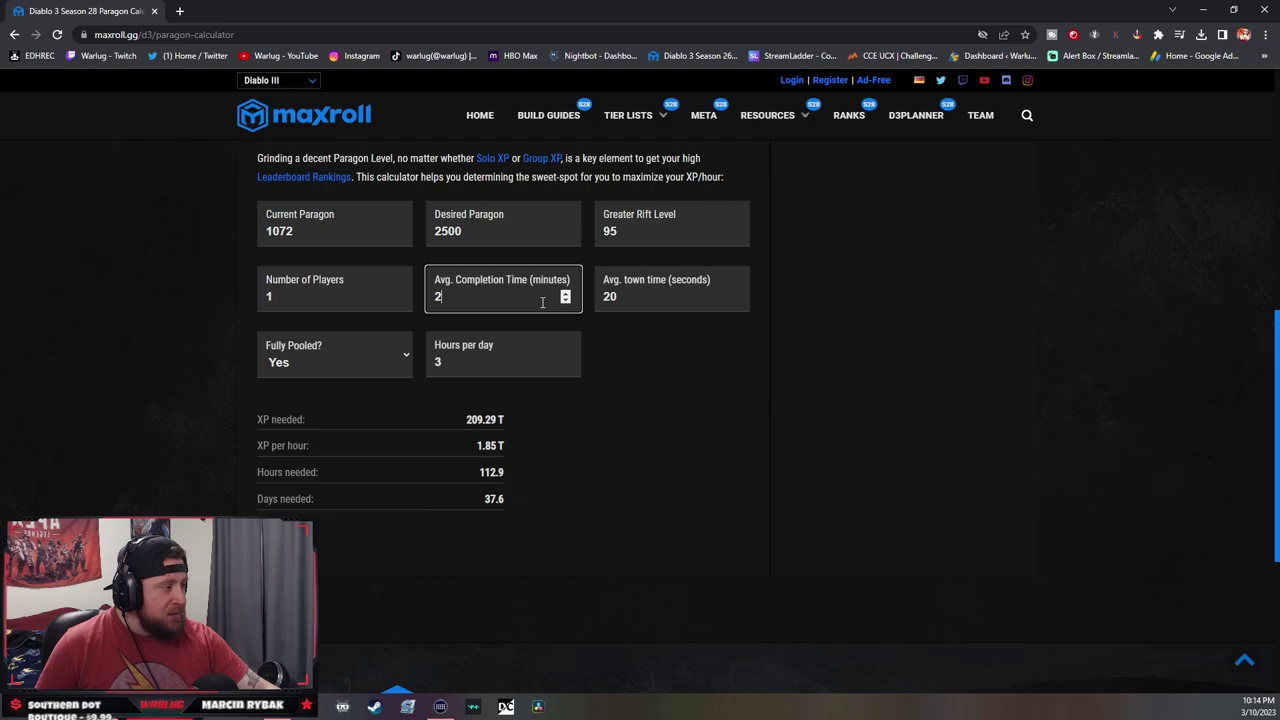
key("BackSpace")
type("1.5")
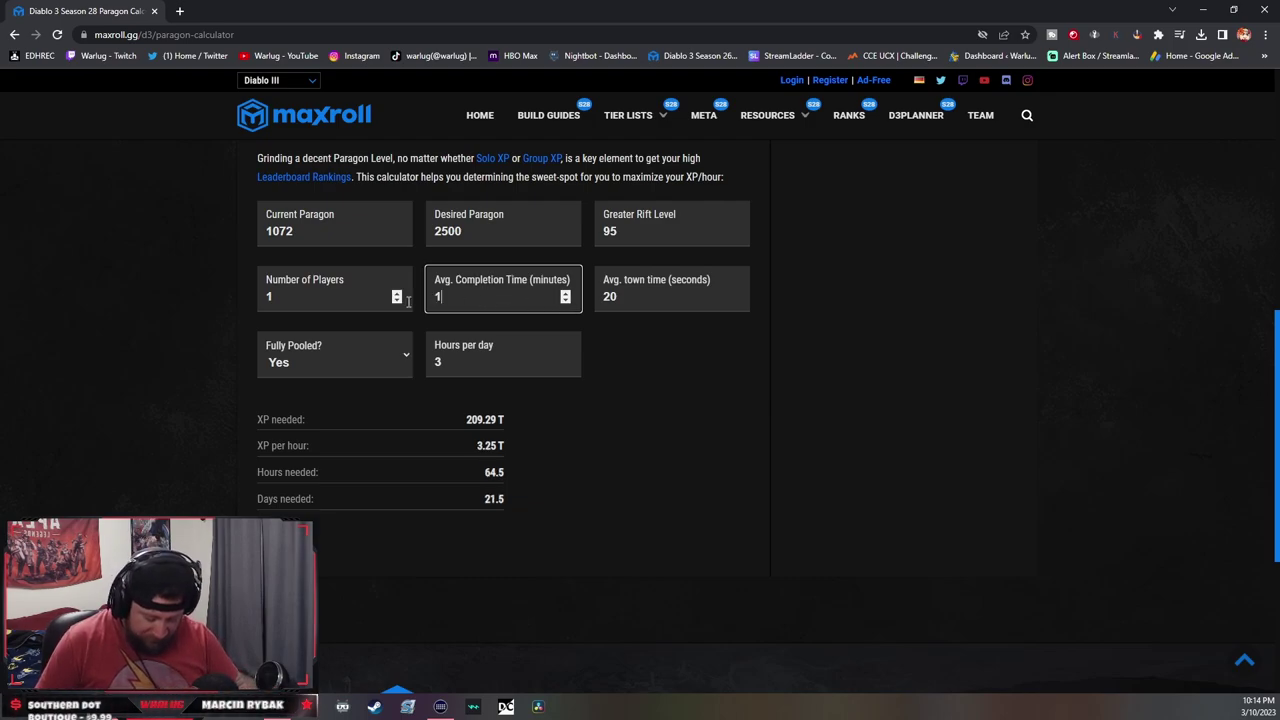
Check the XP per hour for level 95 rifts and raise the greater rift level to 100
left_click(563, 409)
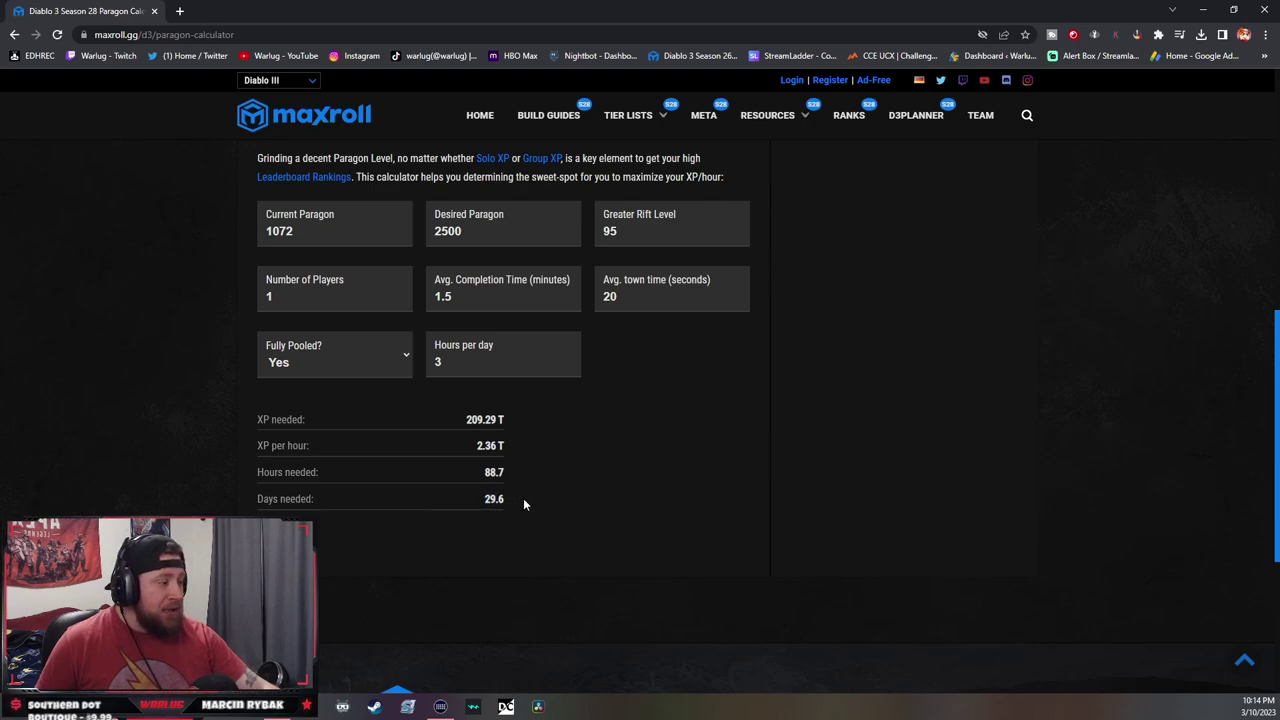
left_click(506, 444)
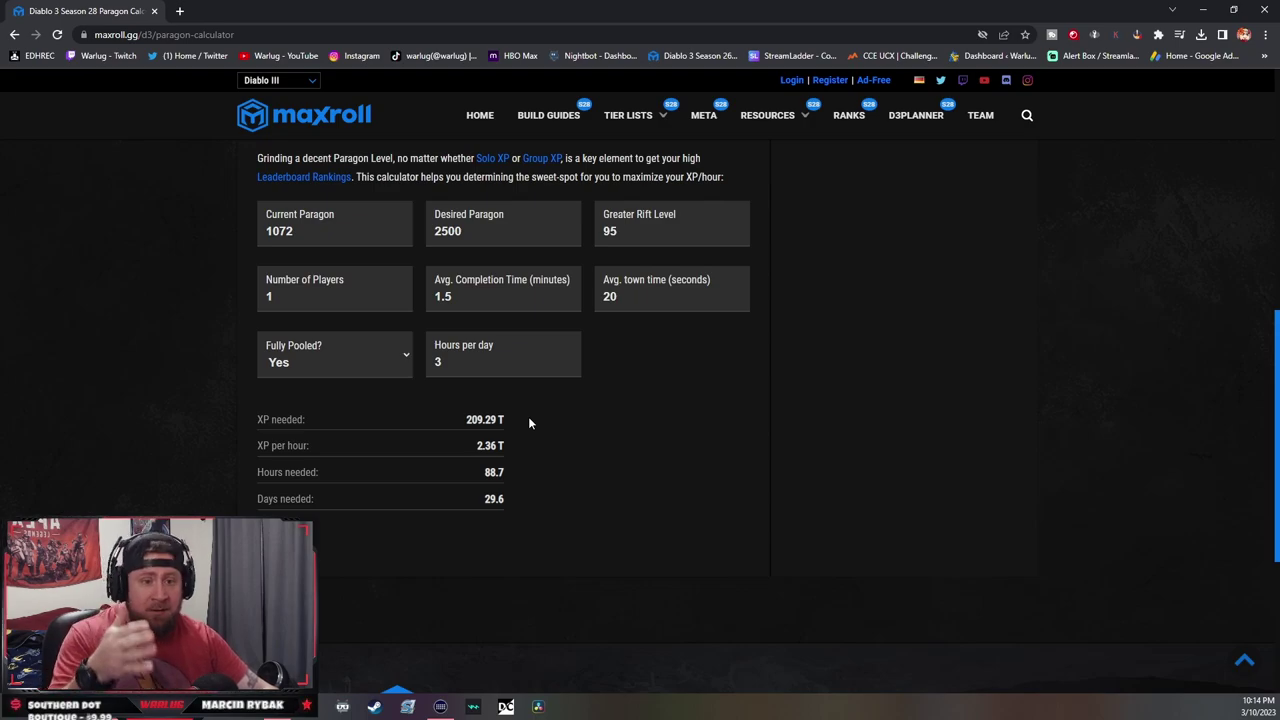
left_click(671, 250)
scroll(671, 250, "up", 5)
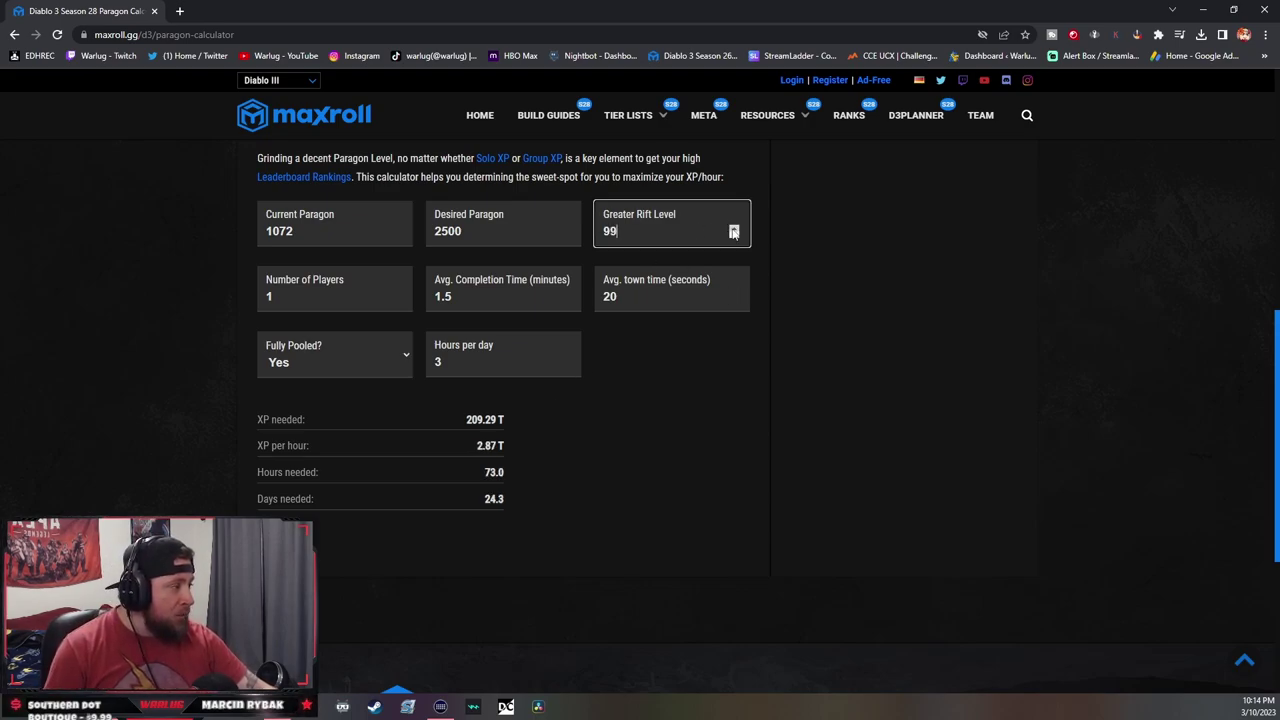
Set the average completion time to 2 minutes for the level 100 greater rift
left_click(484, 301)
double_click(452, 296)
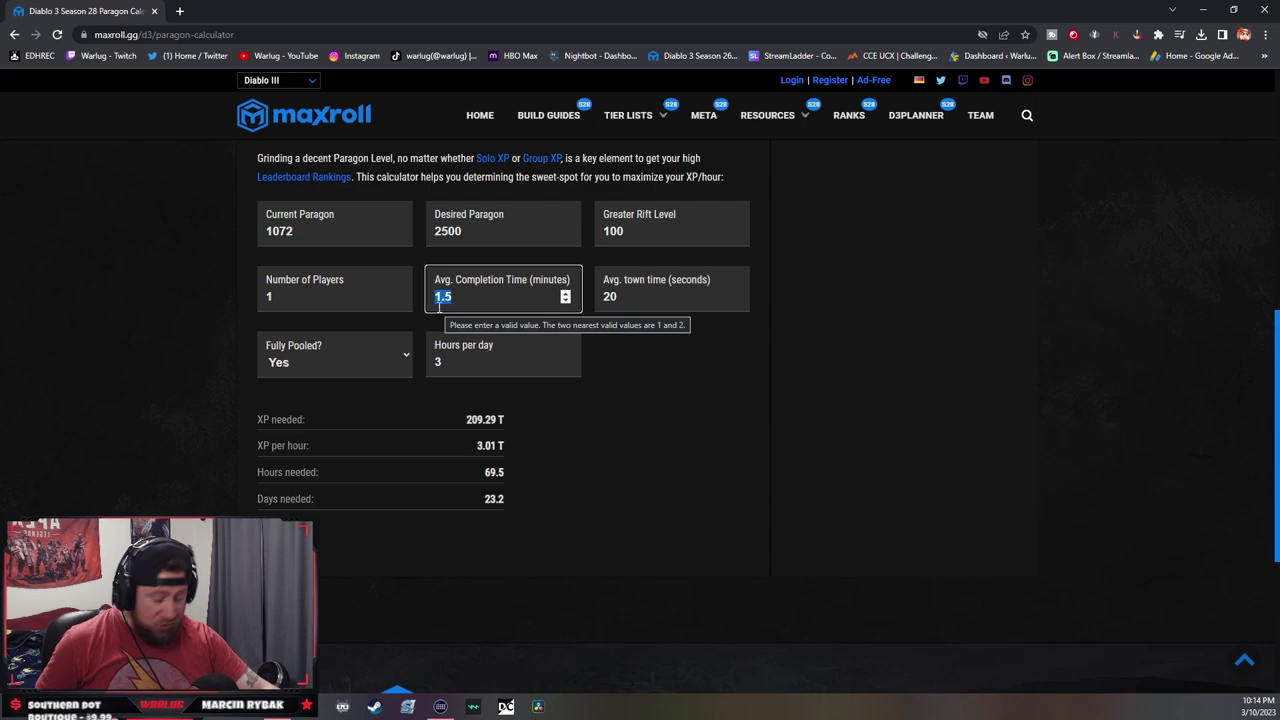
type("2")
left_click(615, 410)
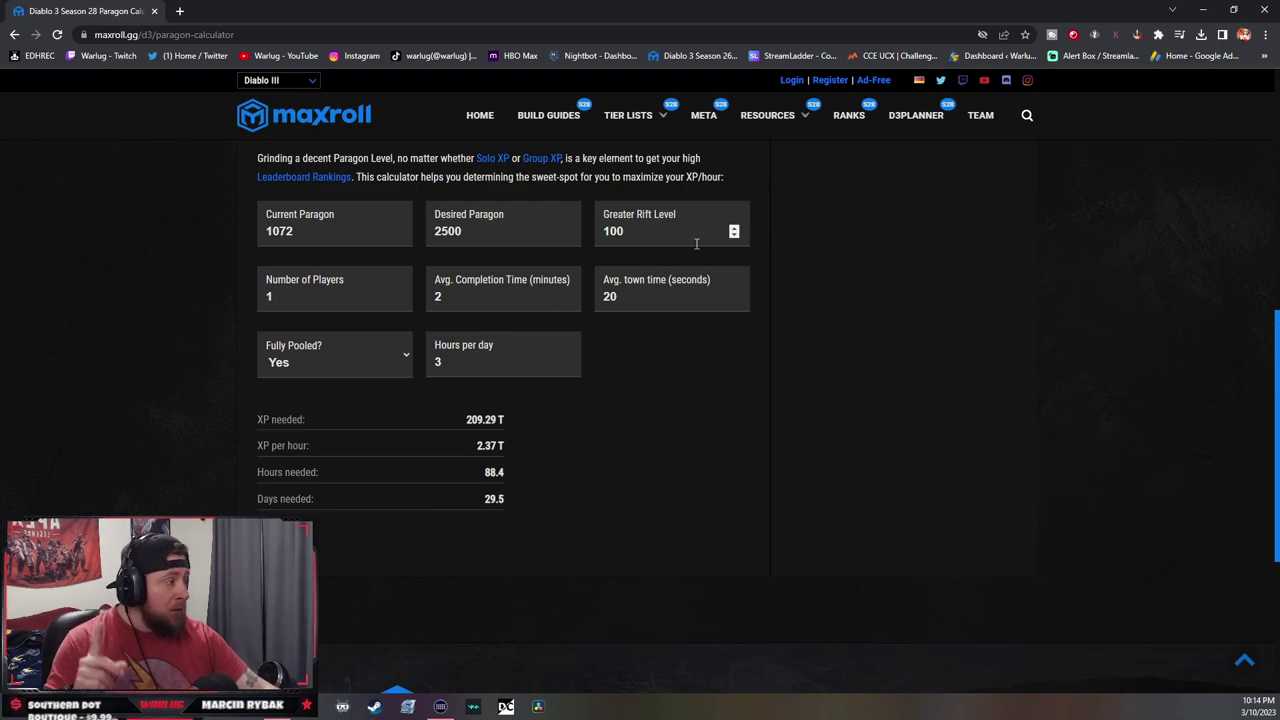
Lower the greater rift level to 95 while keeping the average completion time at 2 minutes
left_click(736, 236)
left_click(736, 236)
left_click(736, 236)
left_click(736, 236)
left_click(736, 236)
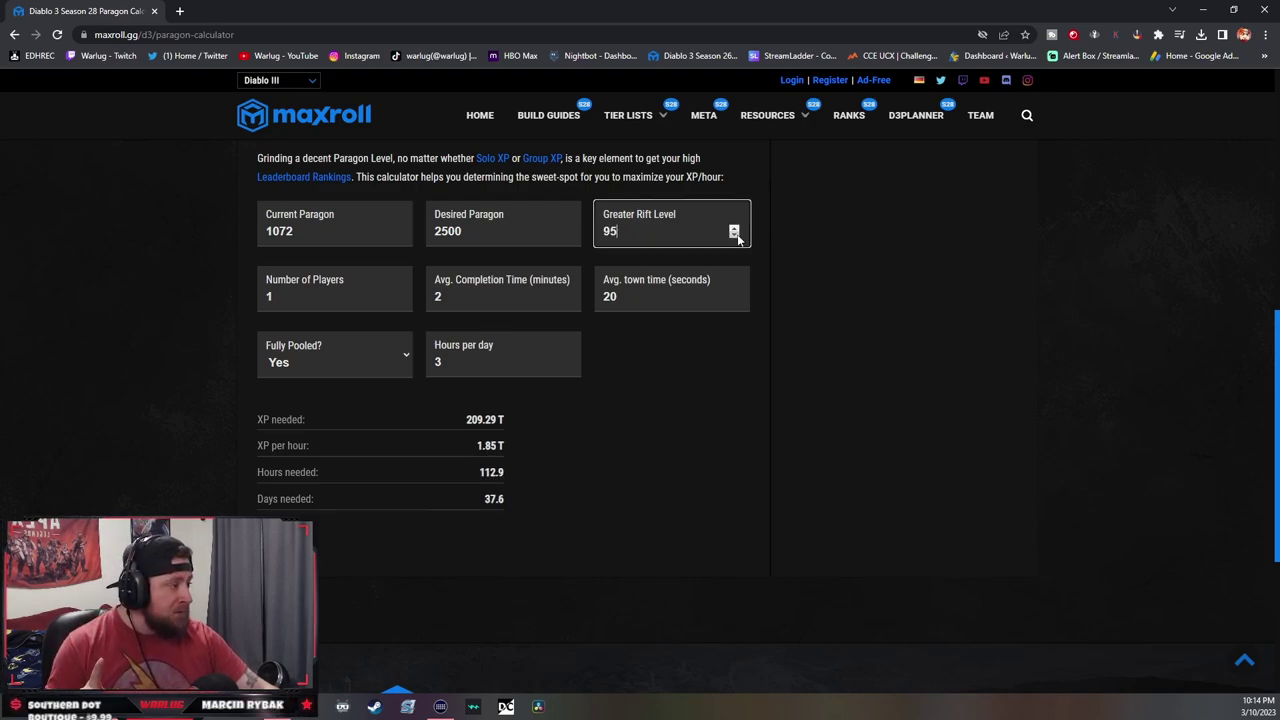
Set the average completion time to 1.5 minutes for the level 95 greater rift
left_click(463, 297)
key("BackSpace")
type("1.")
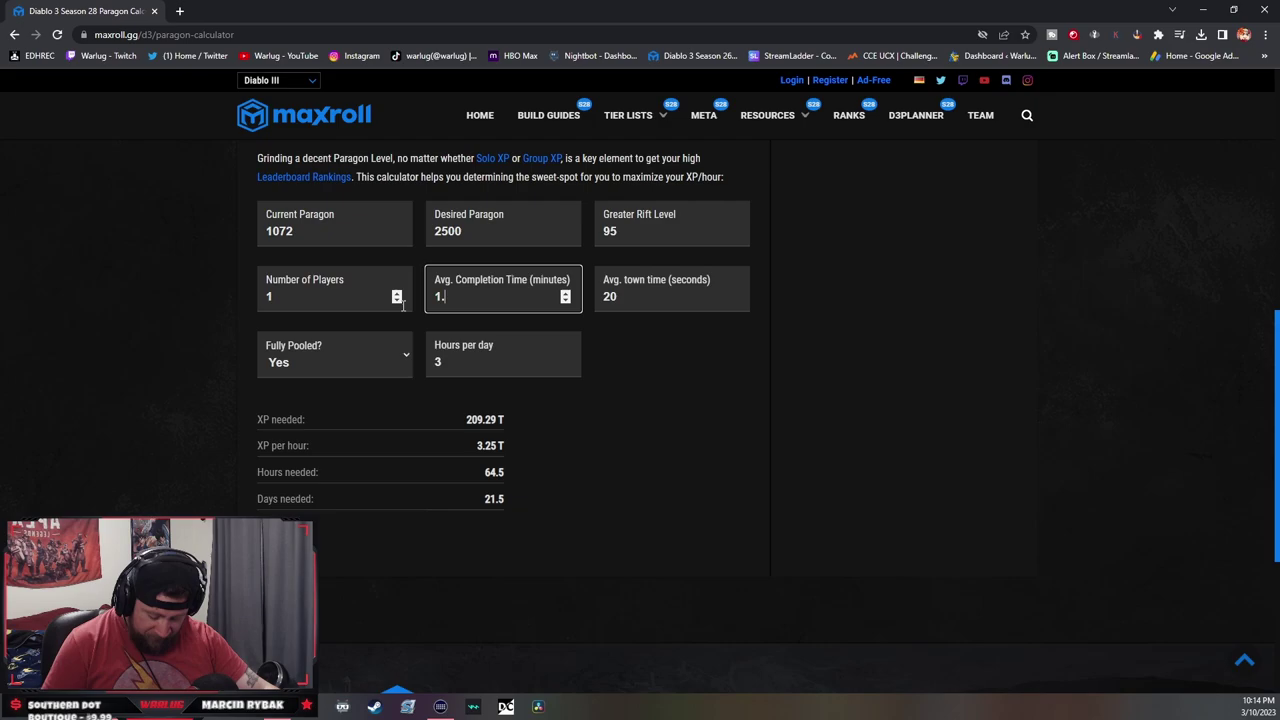
type("5")
left_click(578, 445)
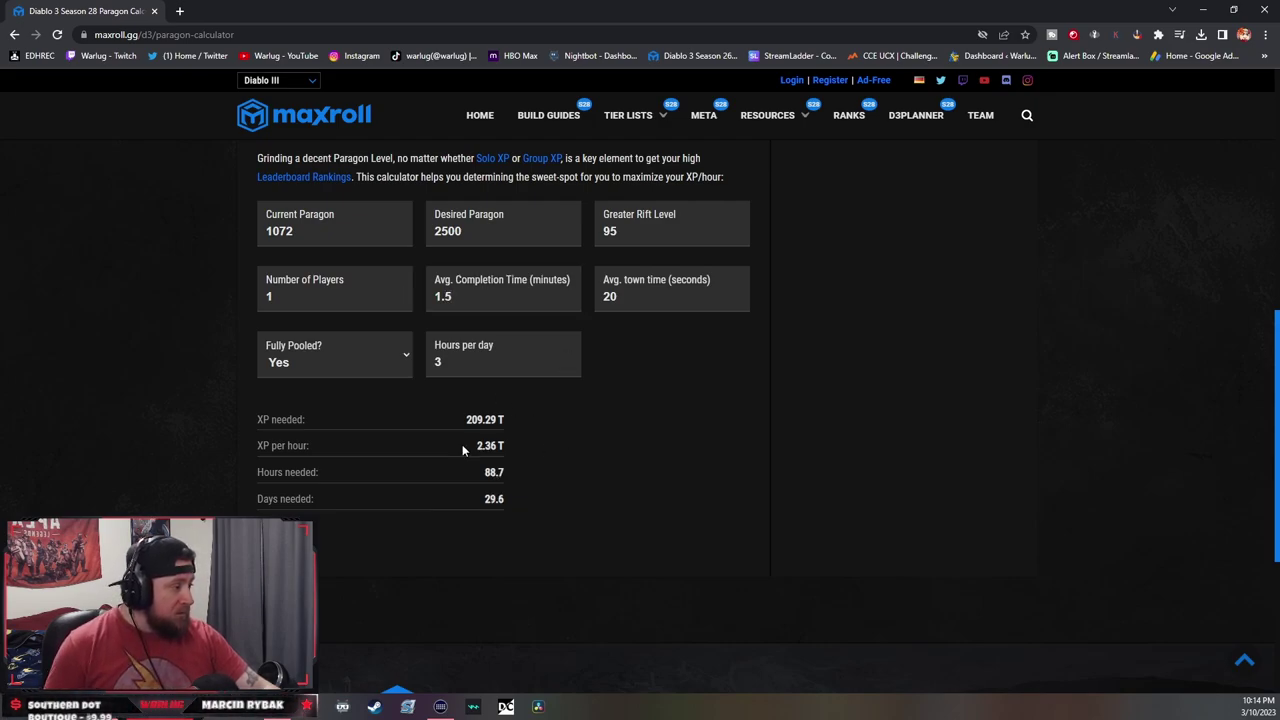
Set the average completion time to 2 minutes and the greater rift level to 100, and check the XP per hour
left_click(565, 292)
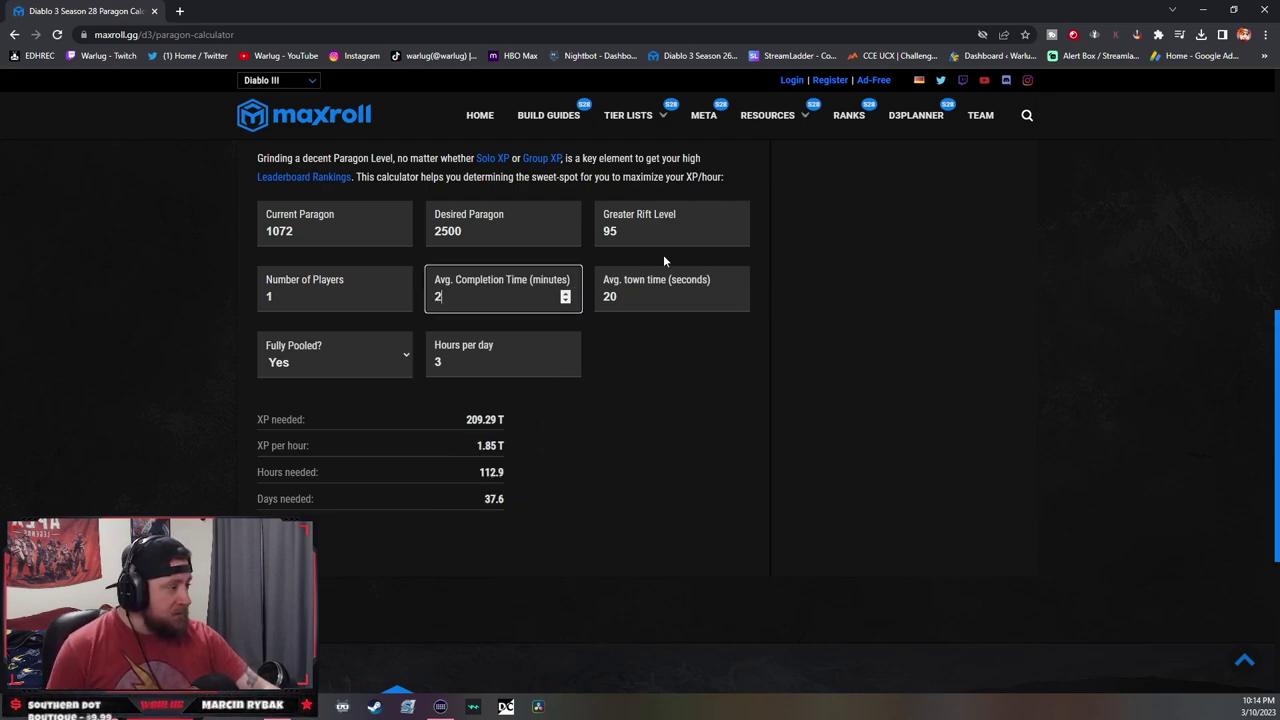
left_click(734, 227)
left_click(734, 227)
left_click(734, 227)
left_click(734, 227)
left_click(734, 227)
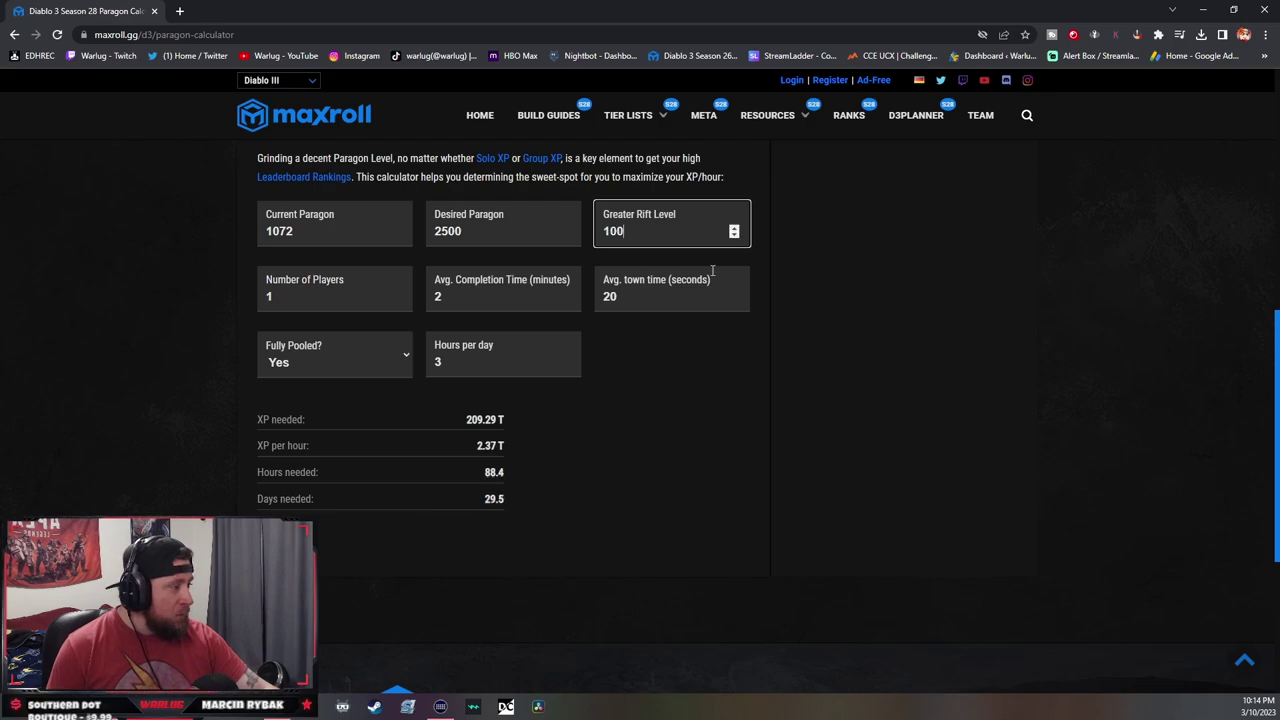
left_click(500, 445)
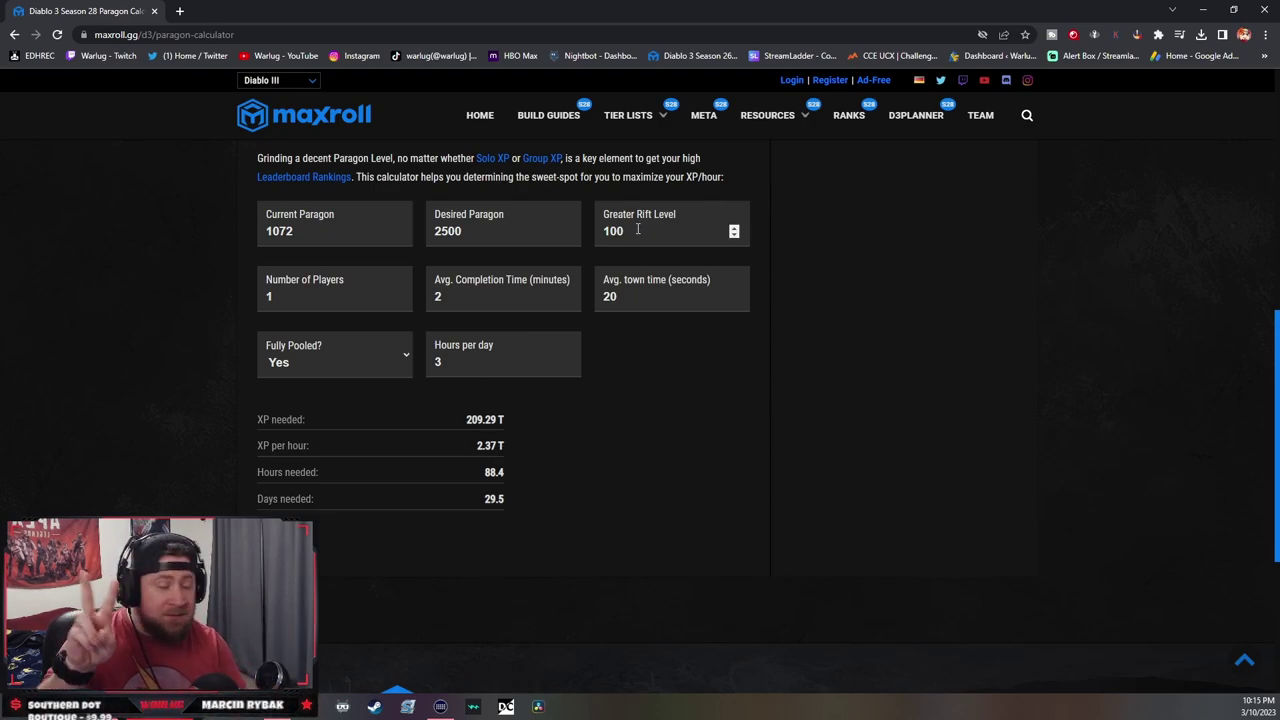
Lower the greater rift level from the level 100 comparison to 95
left_click(735, 236)
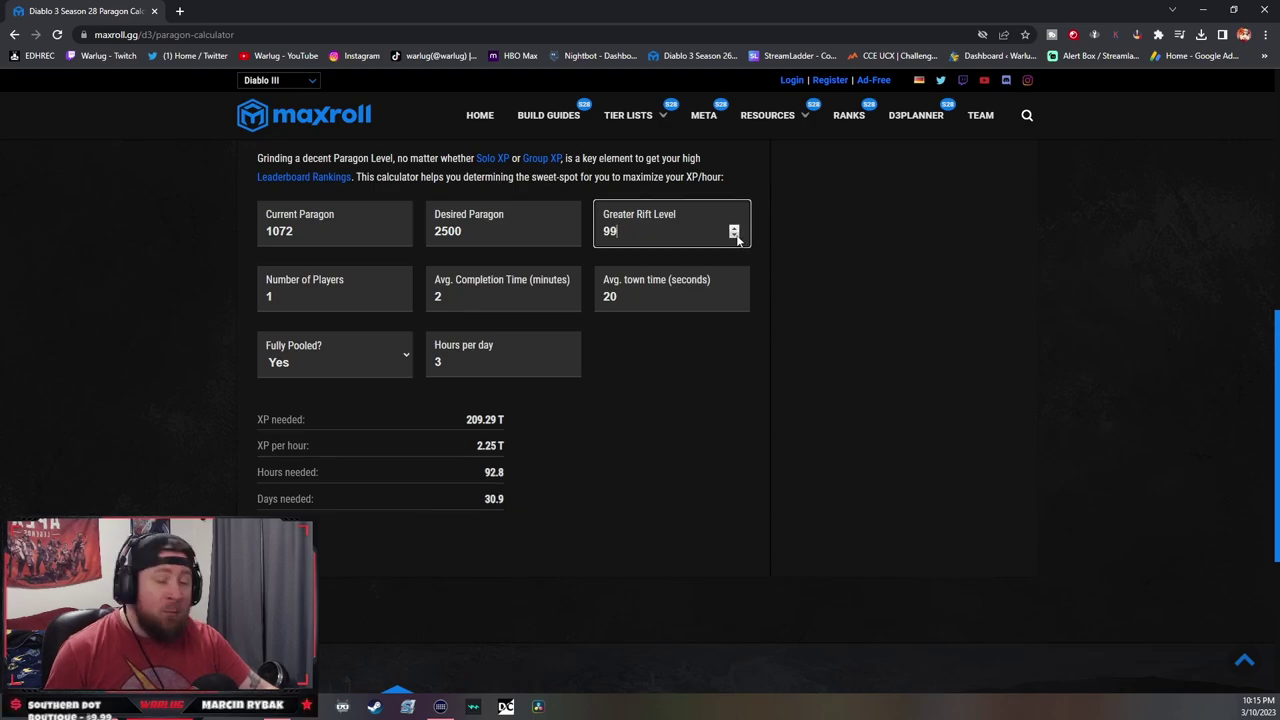
left_click(734, 235)
left_click(734, 235)
left_click(734, 235)
left_click(734, 235)
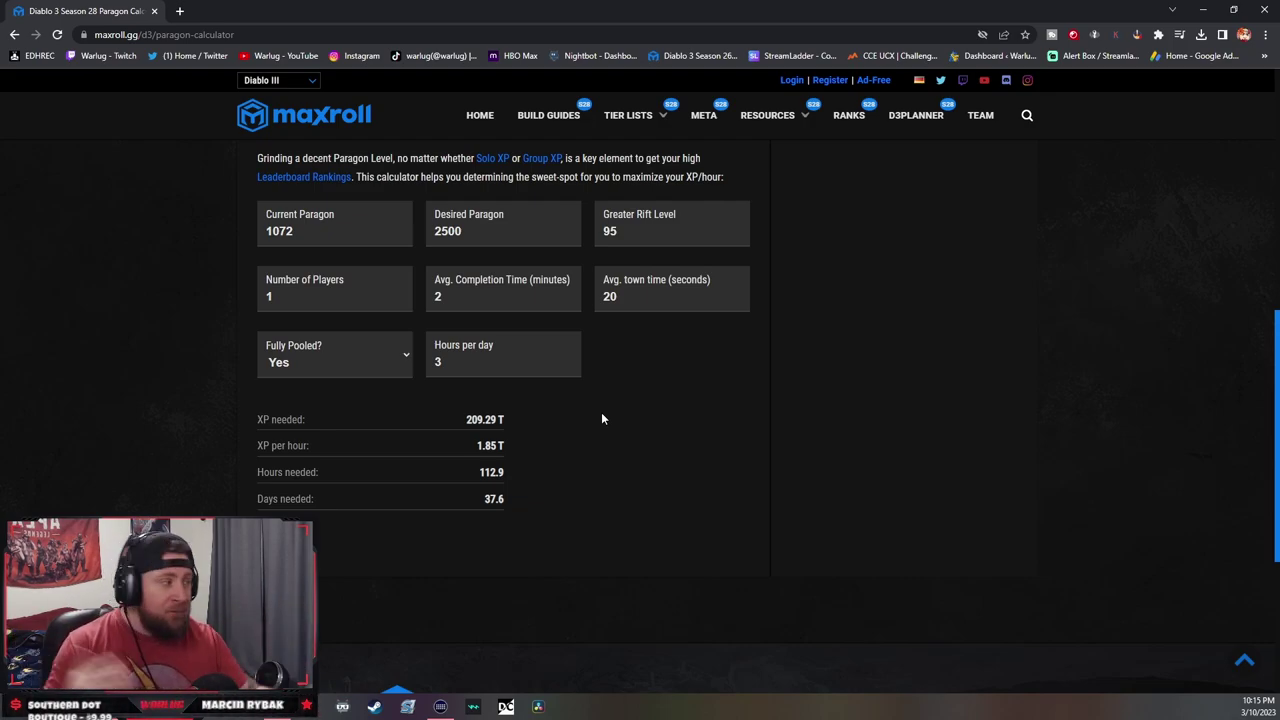
Change the average completion time for level 95 rifts to 1.5 minutes
key("Tab")
key("Tab")
type("1")
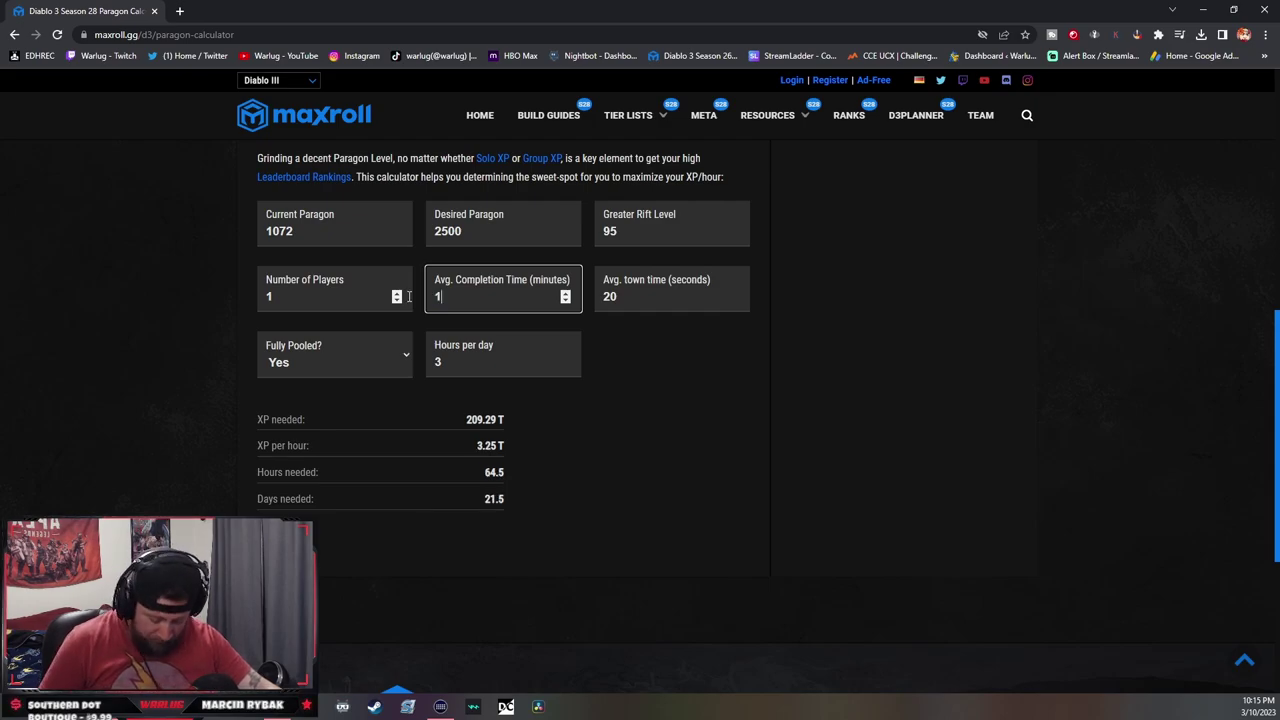
type(".5")
left_click(528, 400)
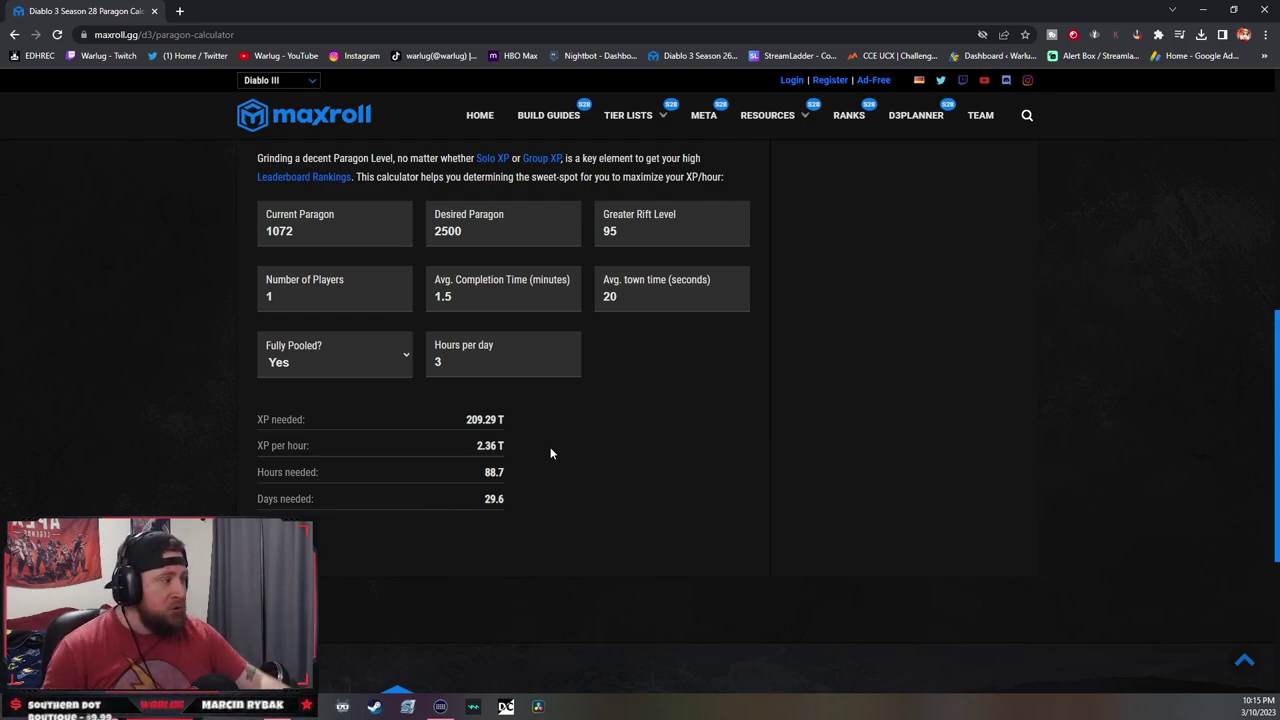
Raise the greater rift level to 100 and the average completion time to 2 minutes
left_click(734, 228)
left_click(734, 228)
left_click(734, 228)
left_click(734, 228)
left_click(734, 228)
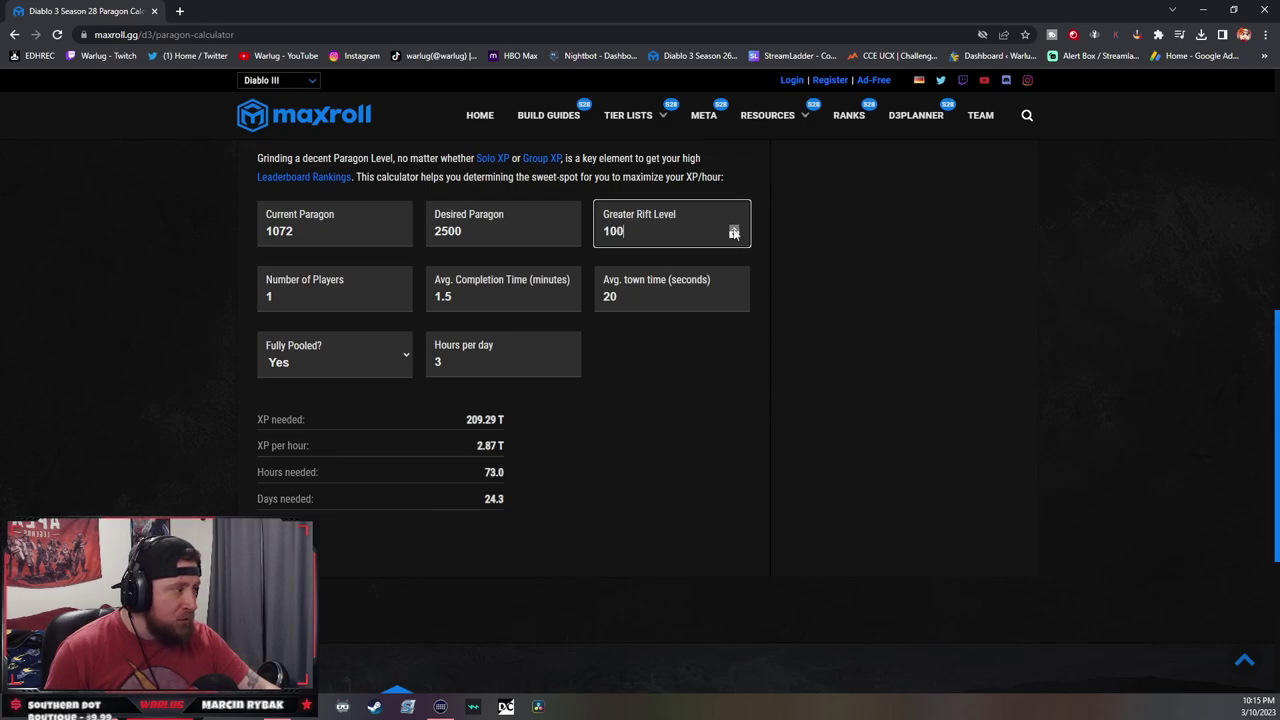
left_click(567, 295)
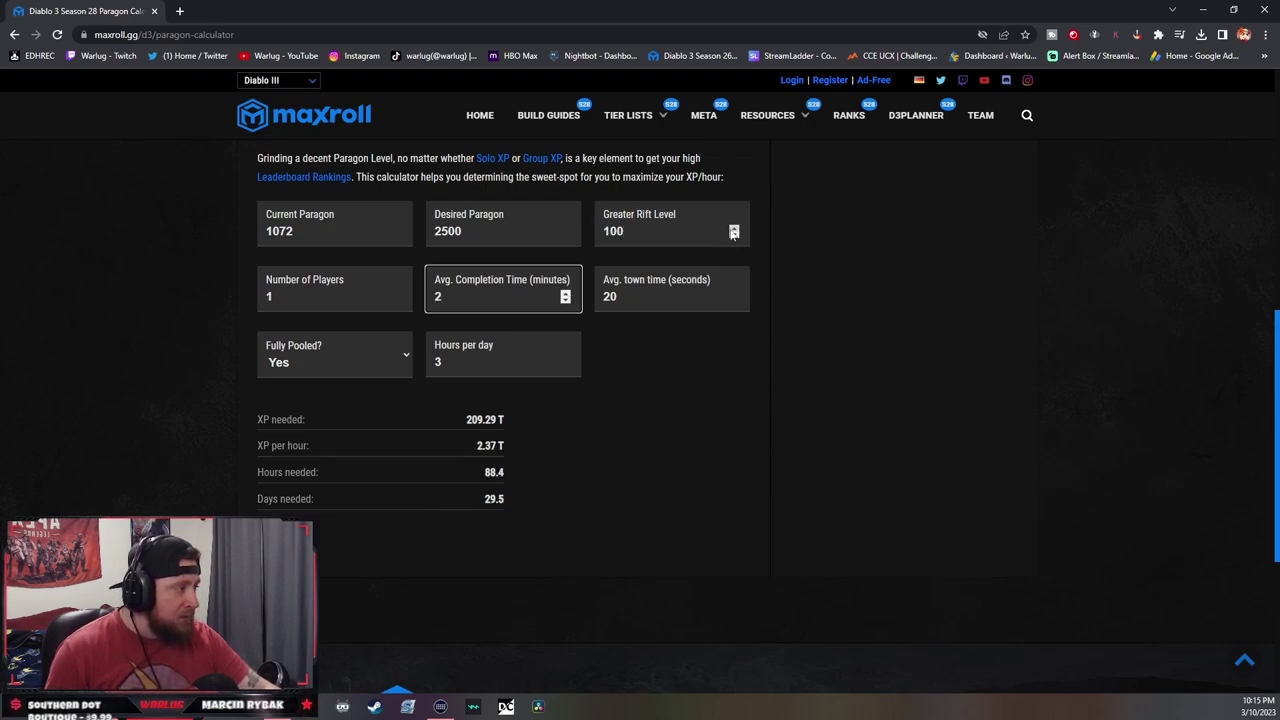
Raise the greater rift level to 105 with the average completion time at 2 minutes
left_click(734, 228)
left_click(734, 228)
left_click(734, 228)
left_click(734, 228)
left_click(734, 228)
left_click(640, 403)
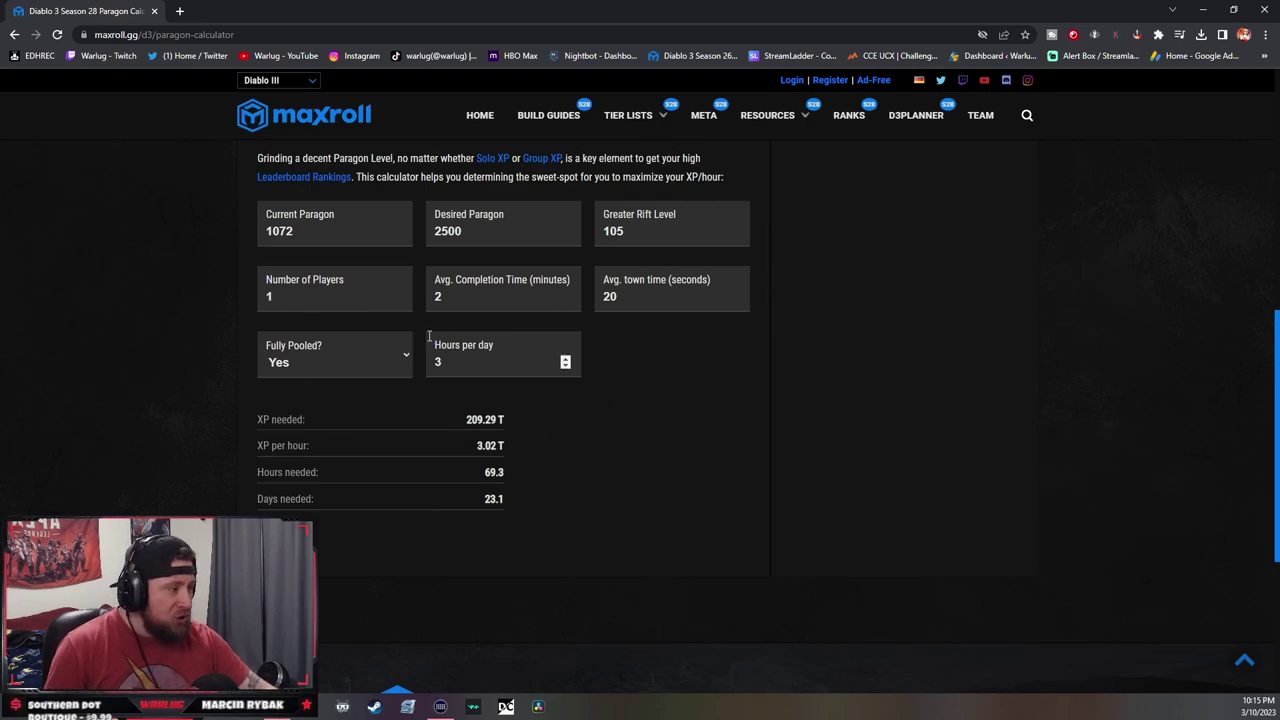
Check the days needed when playing 5 hours per day, and return the hours per day to 3
left_click(566, 358)
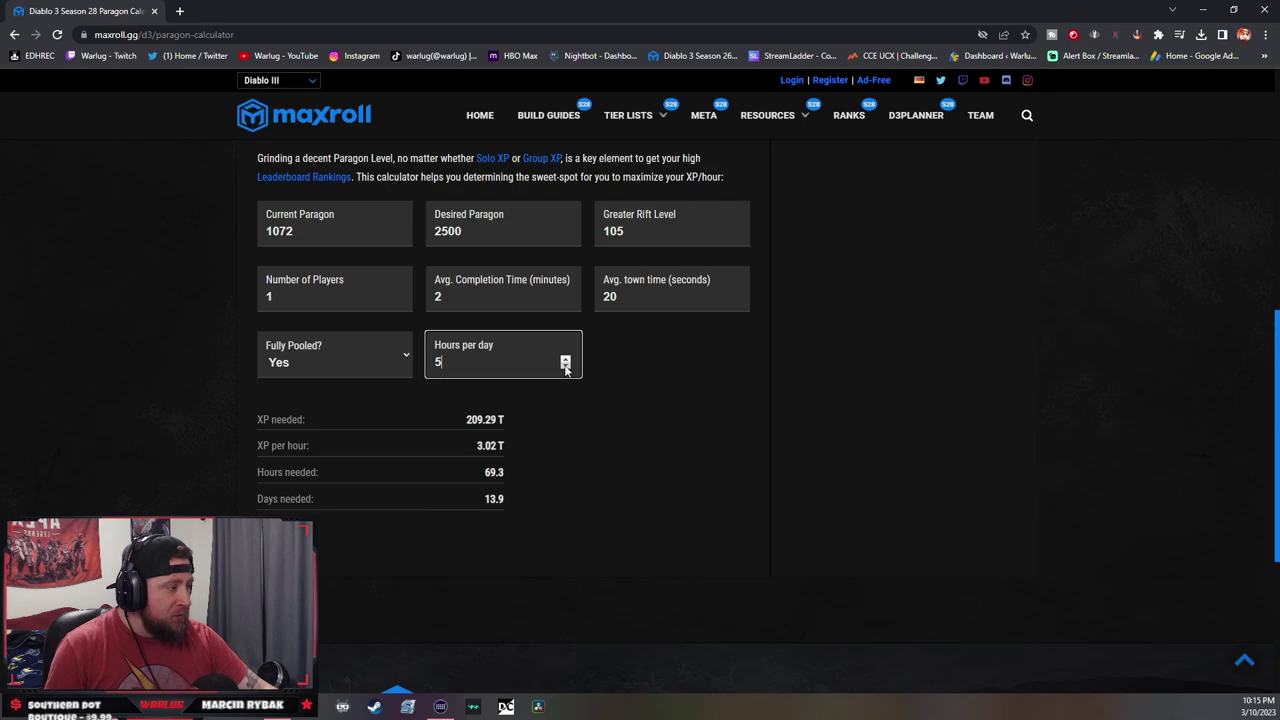
left_click(613, 415)
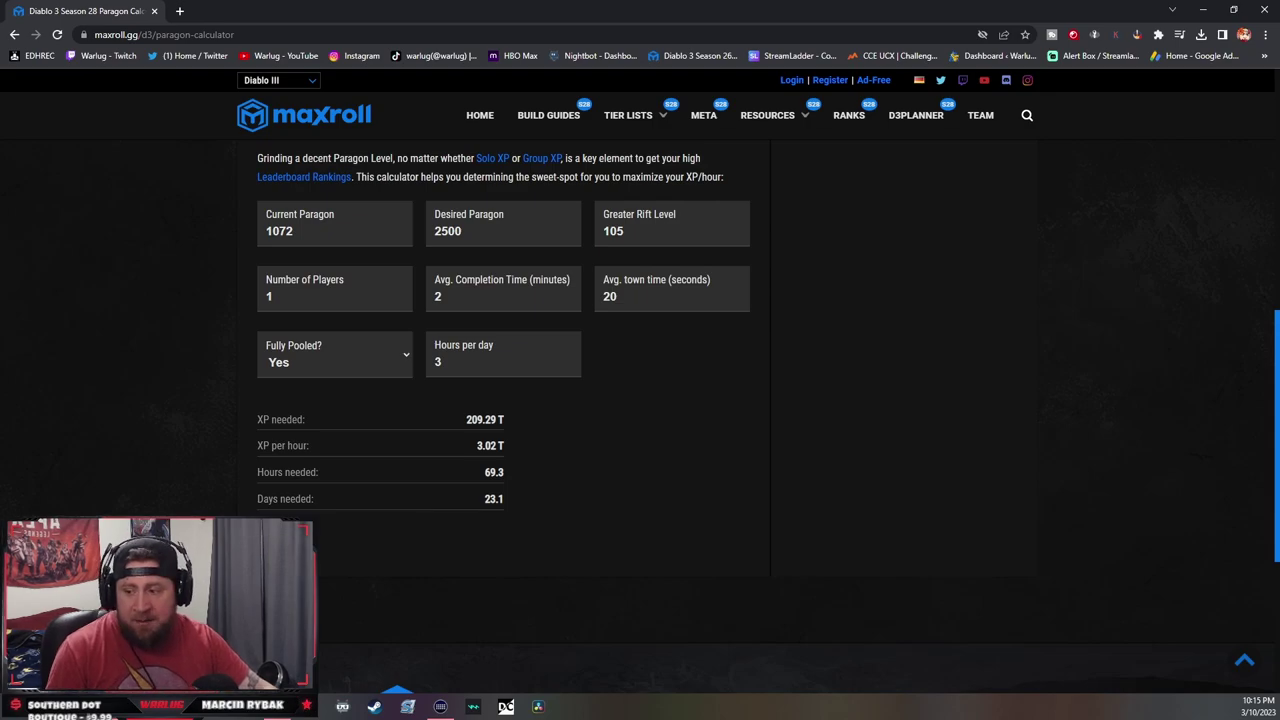
Switch to the Diablo III game, where the character's skills are open
key("alt+Tab")
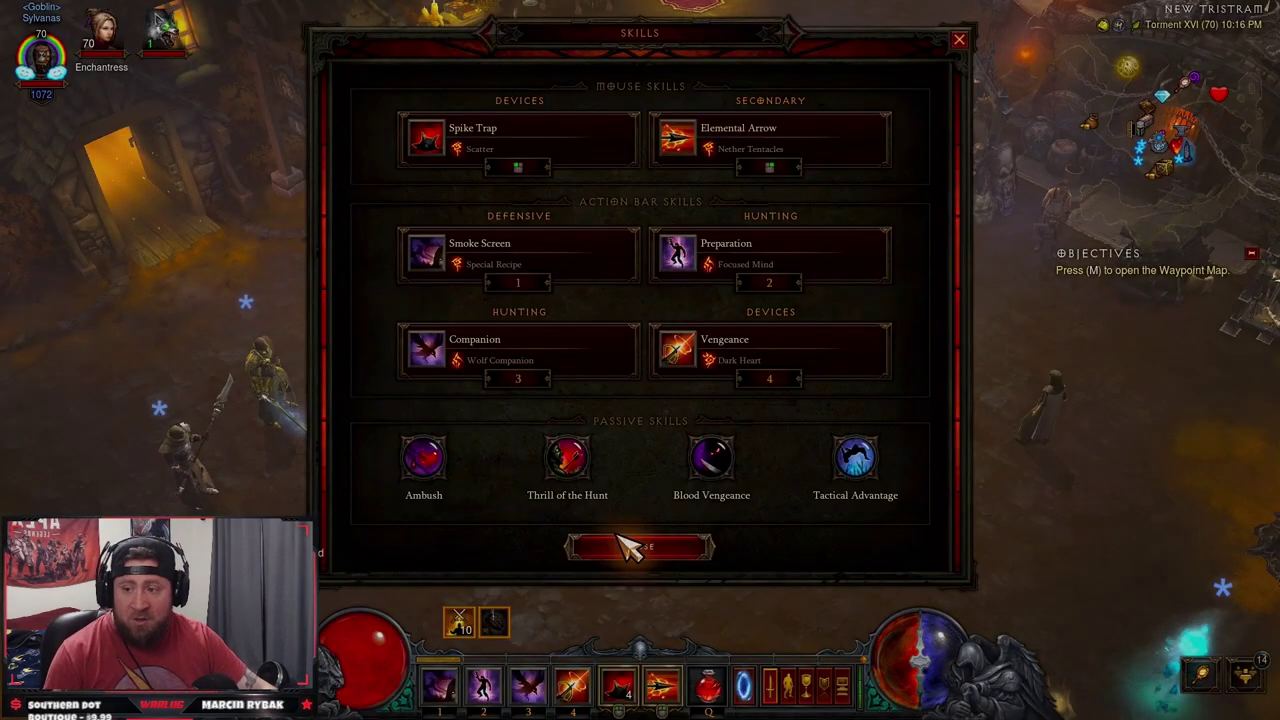